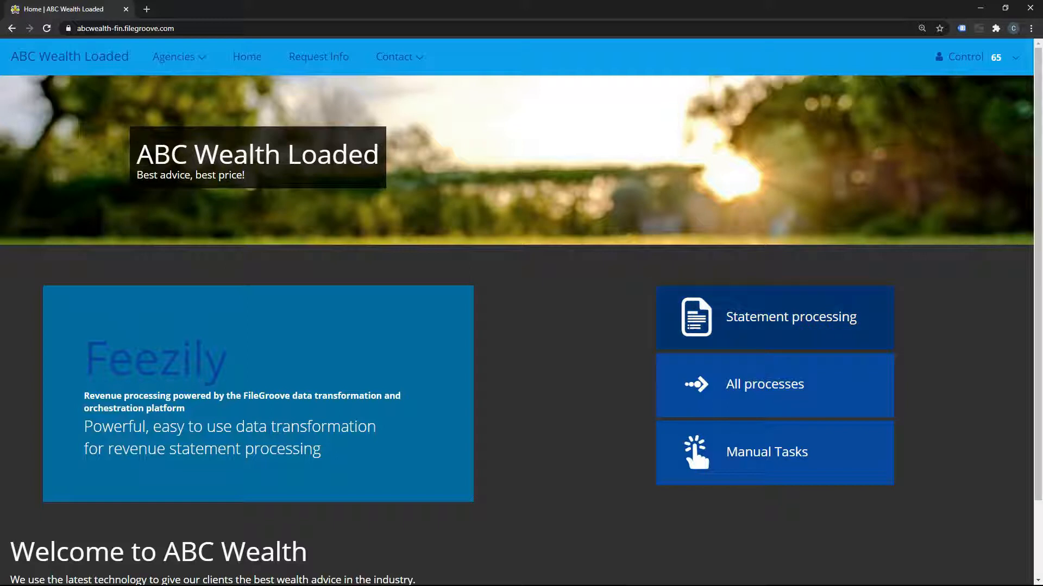
Open statement processing for ABC Wealth and set the agency's default agent commission to 100%.
click(774, 318)
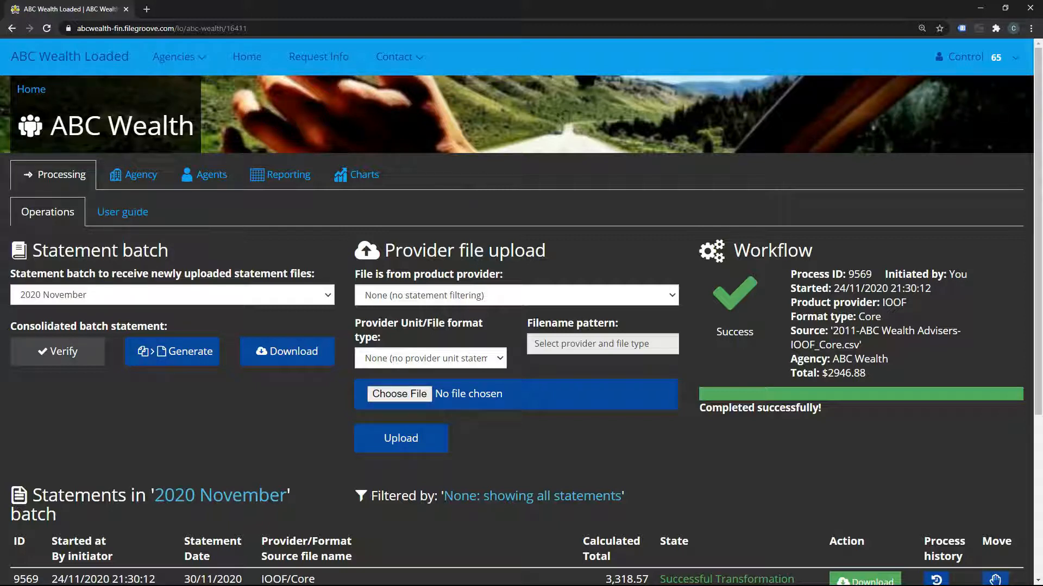
click(133, 174)
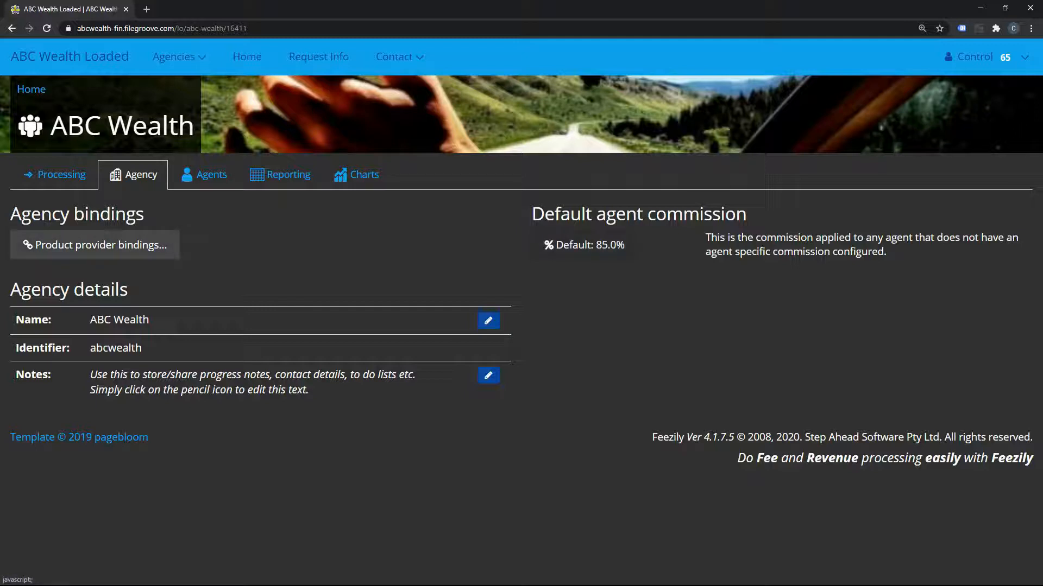
click(584, 244)
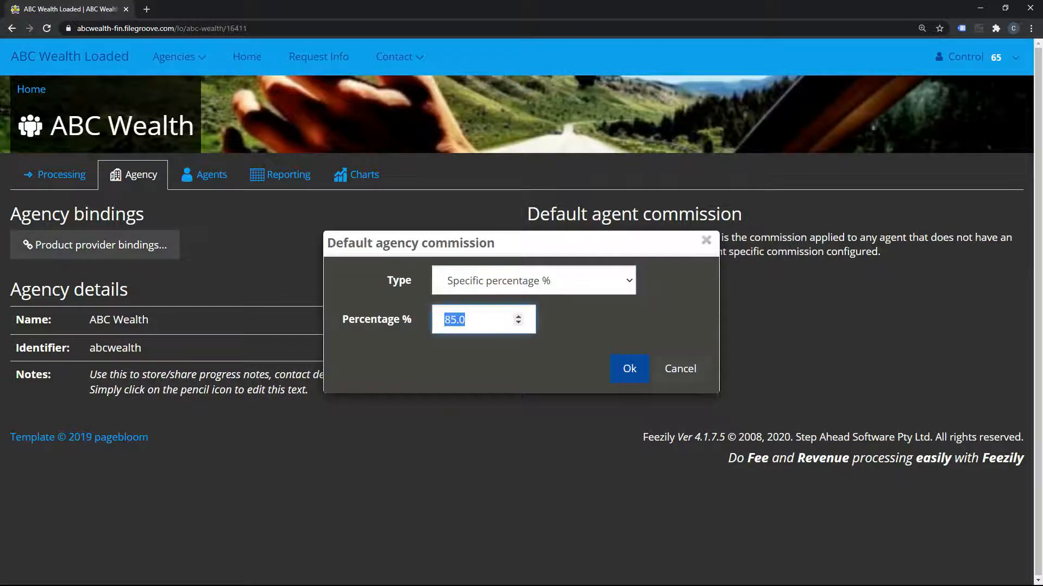
text(100)
key(Return)
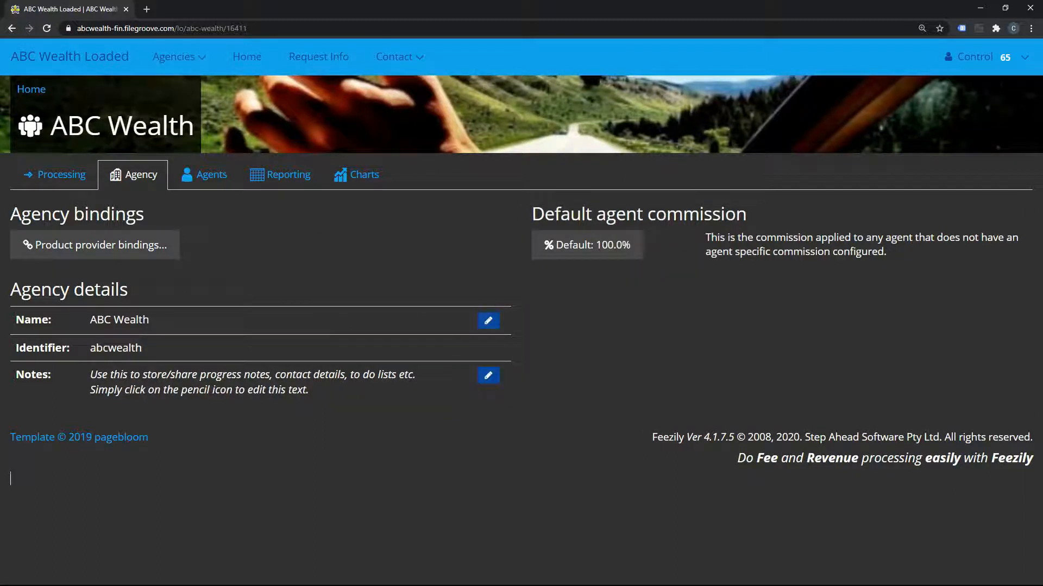
Set the specific commission of the first agent in the people list to 95%.
click(204, 175)
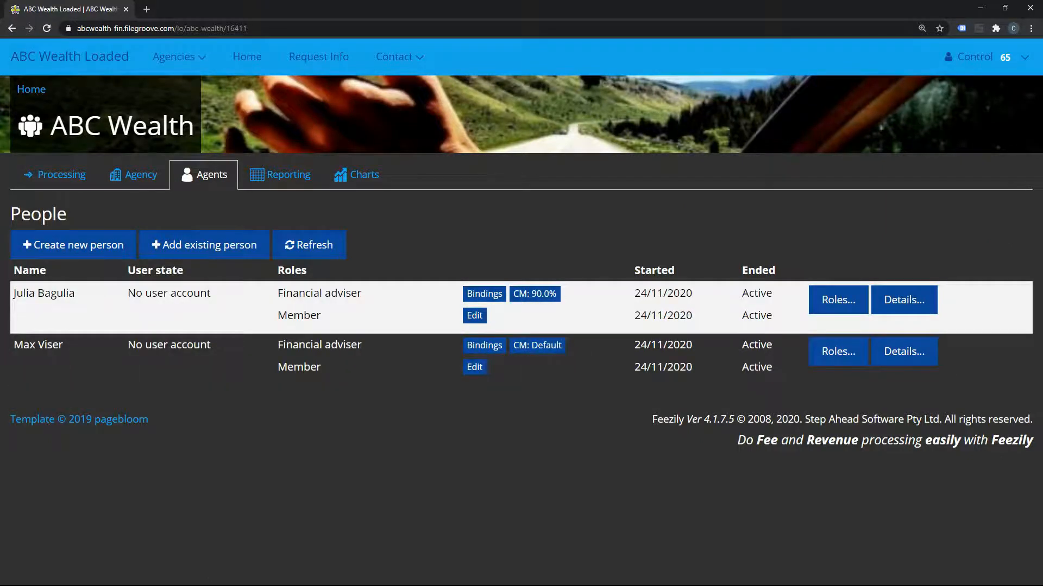
click(534, 294)
key(Tab)
text(95)
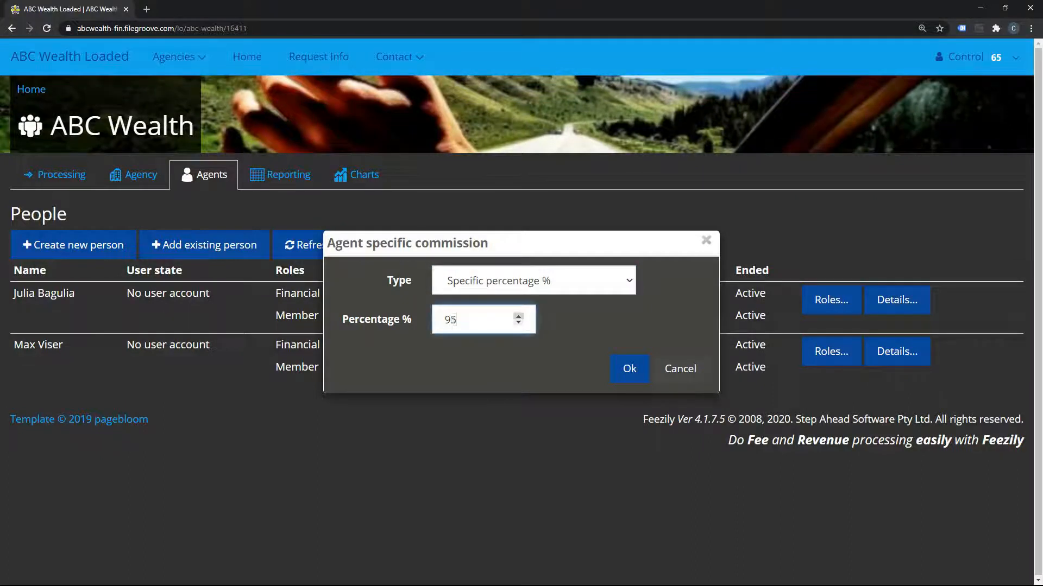
key(Return)
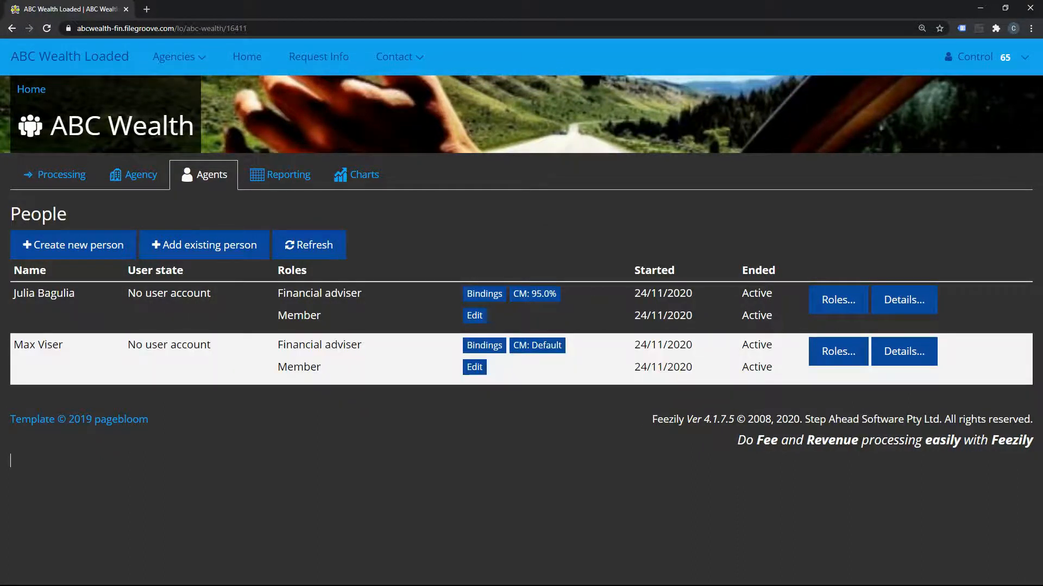
Look through the adviser and provider report sections of the agency's reporting area.
click(280, 174)
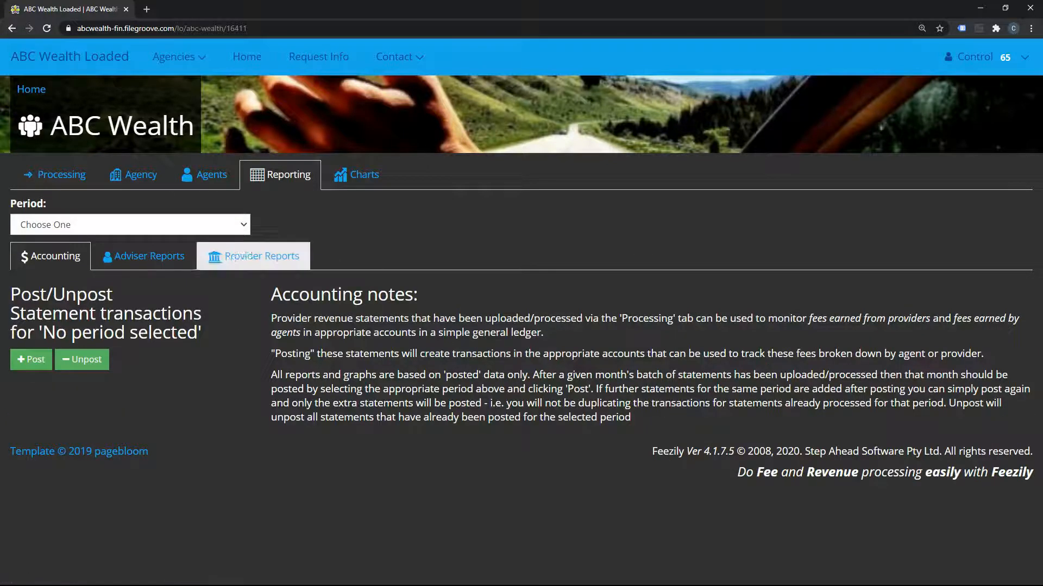
click(147, 256)
click(83, 332)
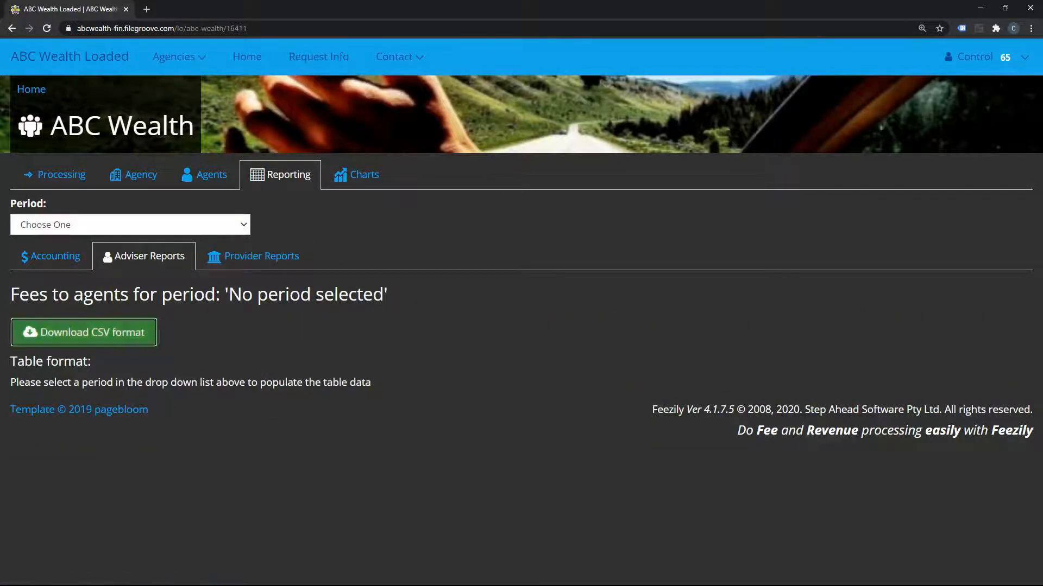
click(410, 333)
click(253, 256)
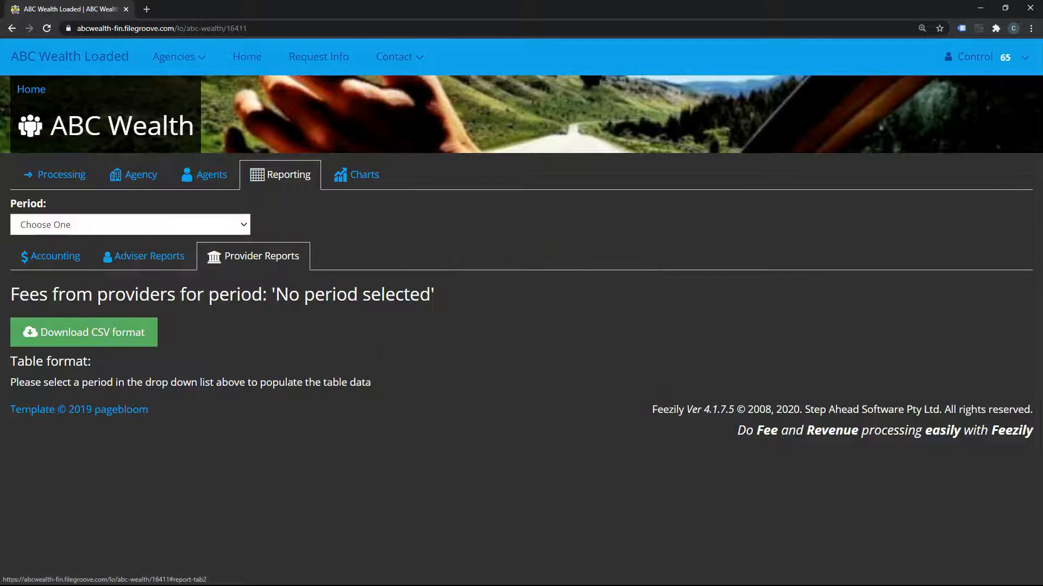
Choose 2020 November as the reporting period and show the adviser fee report for it.
click(51, 256)
click(130, 225)
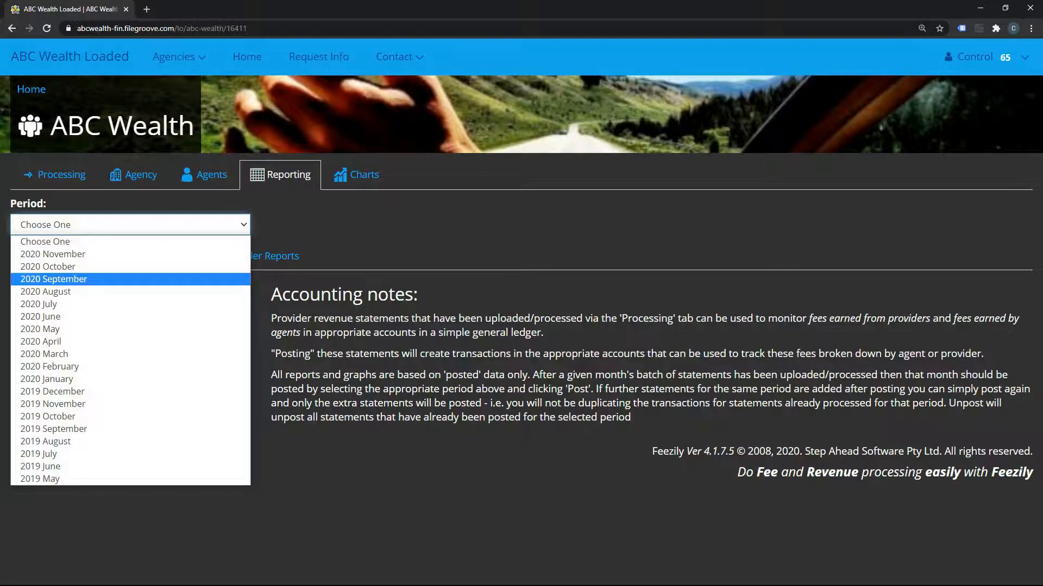
click(53, 254)
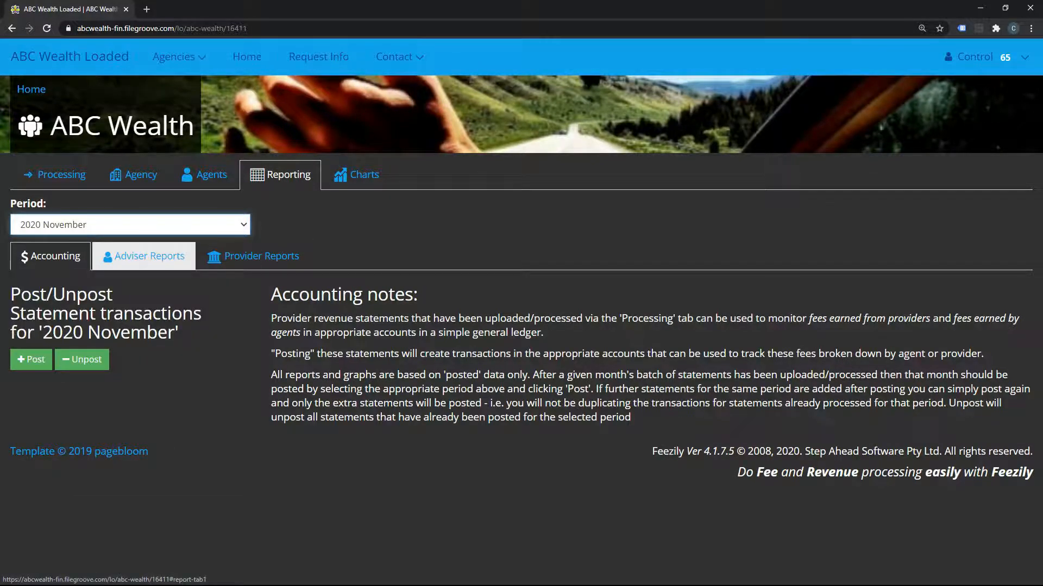
click(144, 256)
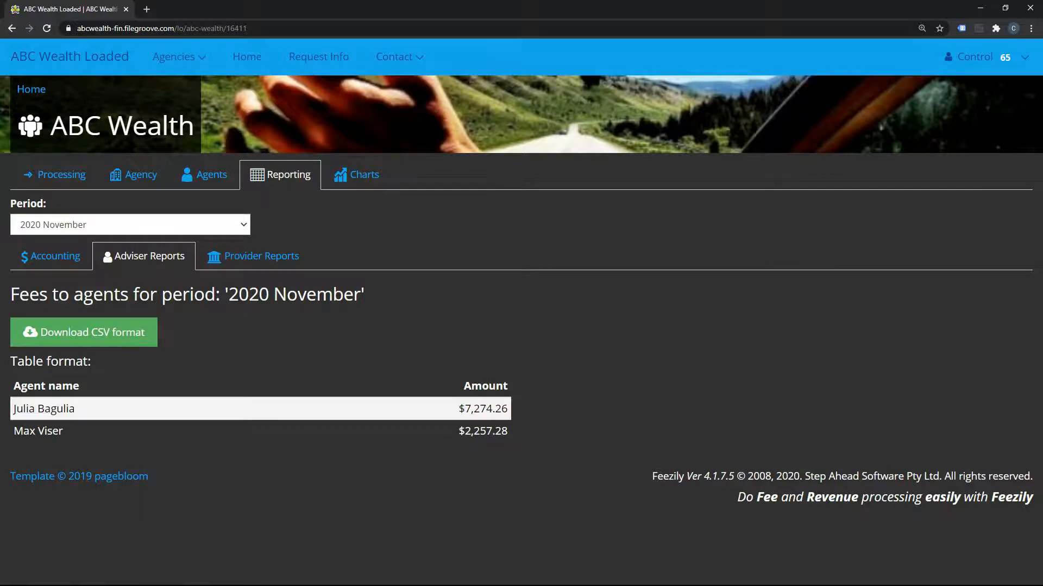
View the adviser fee report for the periods 2020 October, 2020 September and 2020 August in turn.
click(130, 225)
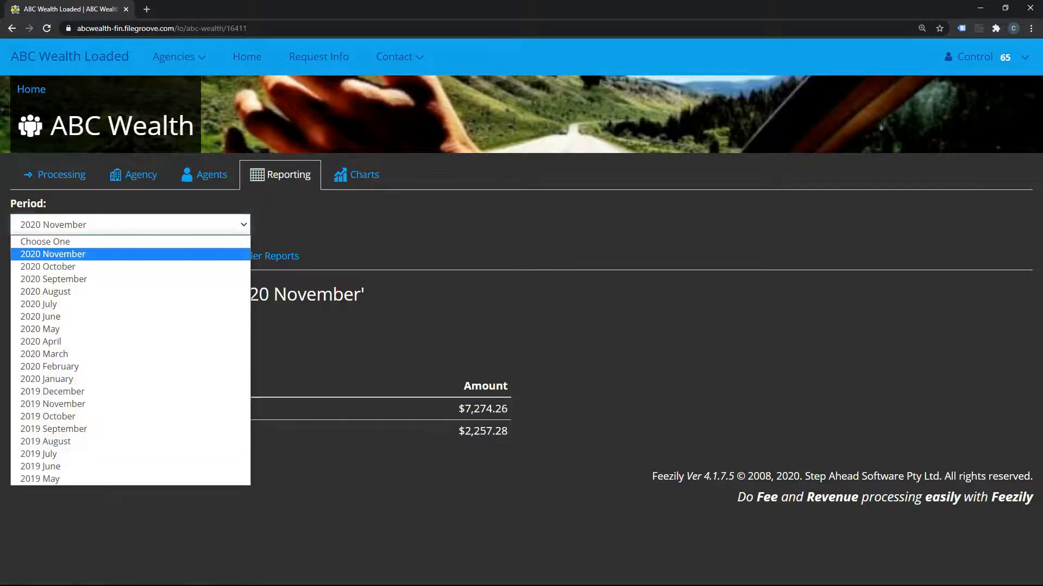
click(131, 225)
click(131, 225)
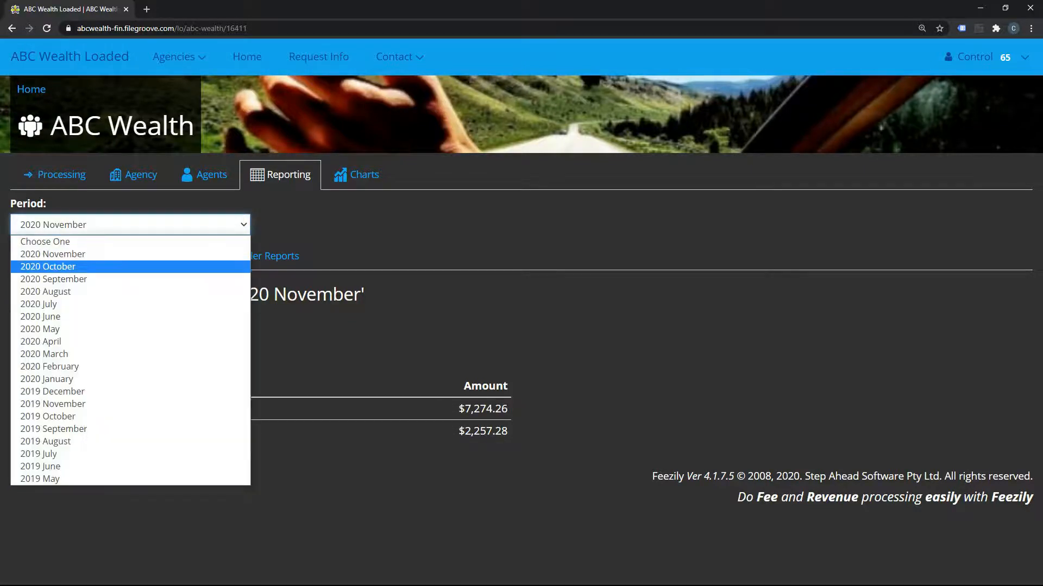
click(131, 267)
click(130, 225)
click(131, 279)
click(130, 224)
click(130, 291)
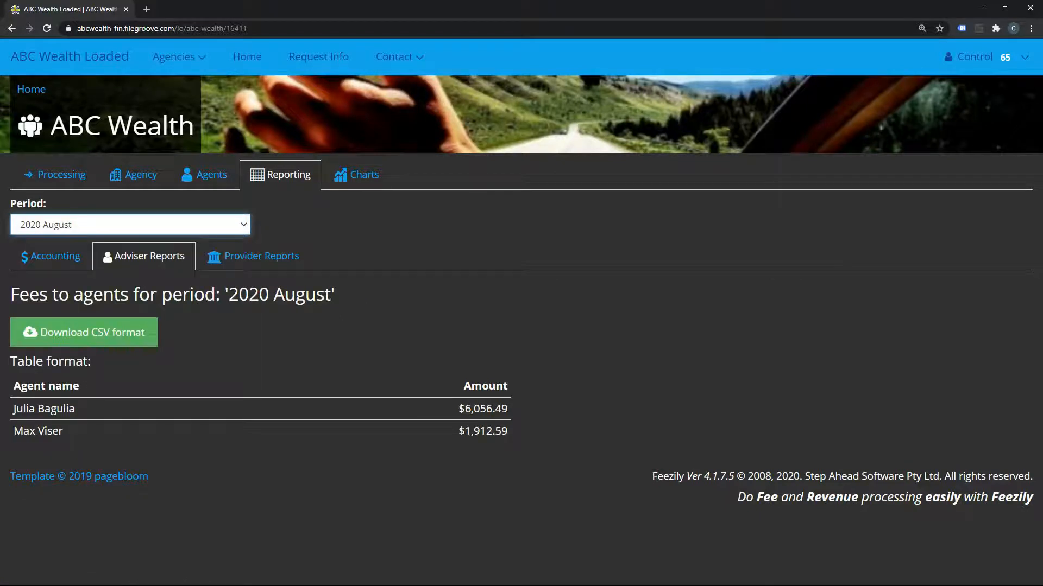
Download the 2020 August adviser and provider fee reports in CSV format, closing each file after viewing it.
click(84, 333)
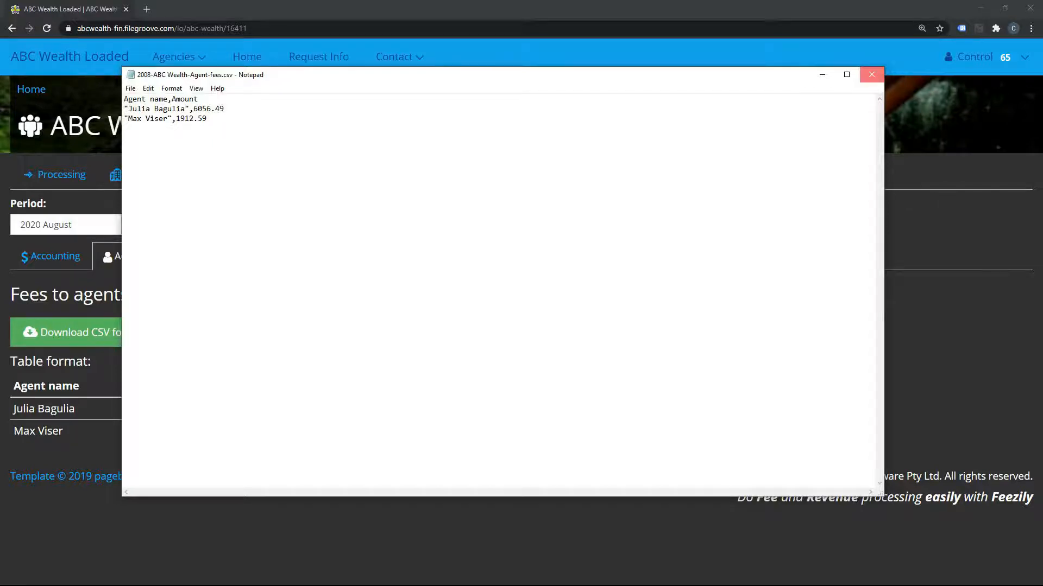
click(871, 74)
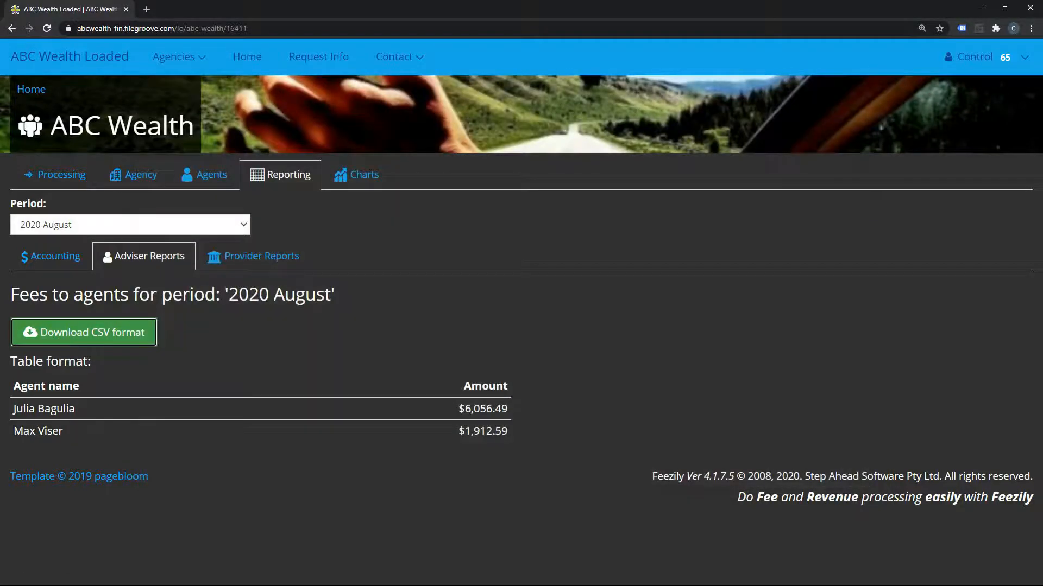
click(256, 256)
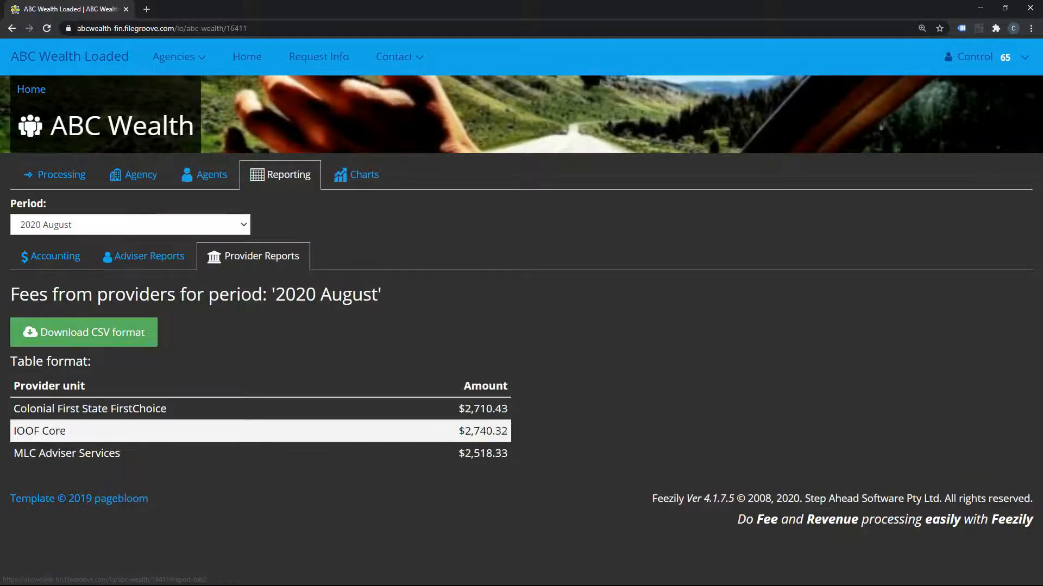
click(83, 333)
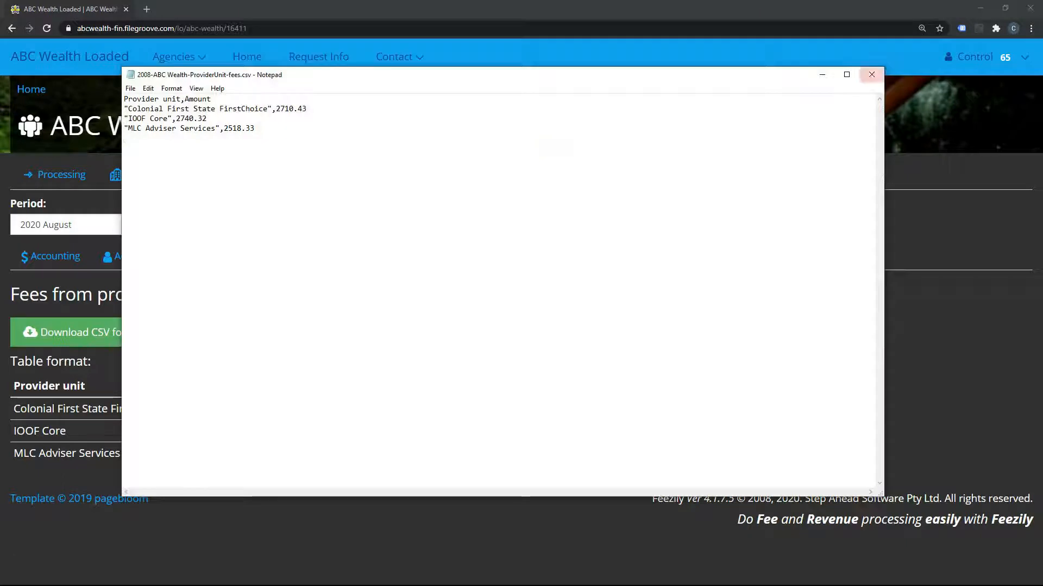
click(871, 75)
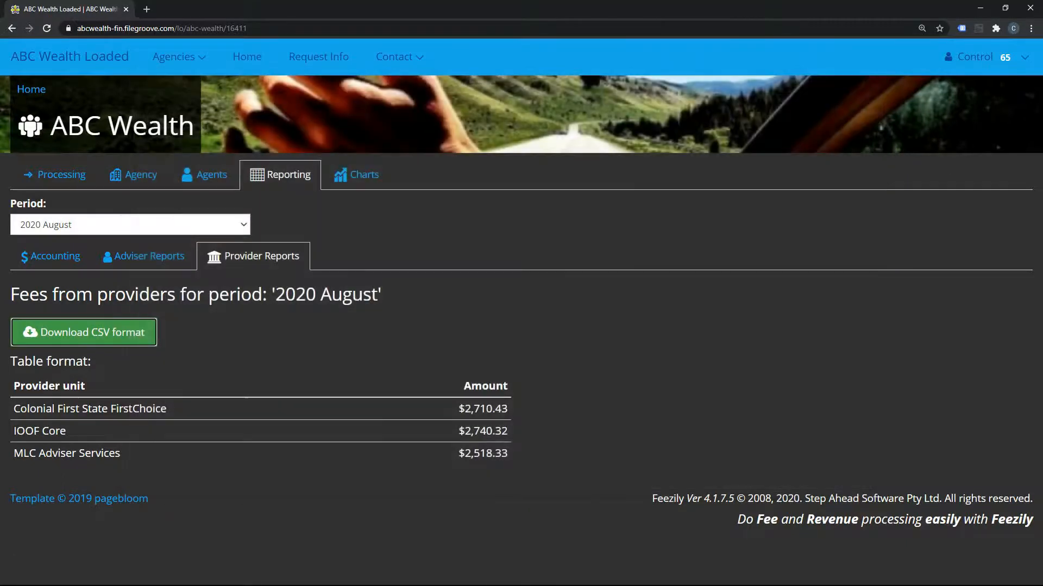
View the six-month revenue charts, first by agent and again by provider.
click(356, 174)
click(125, 240)
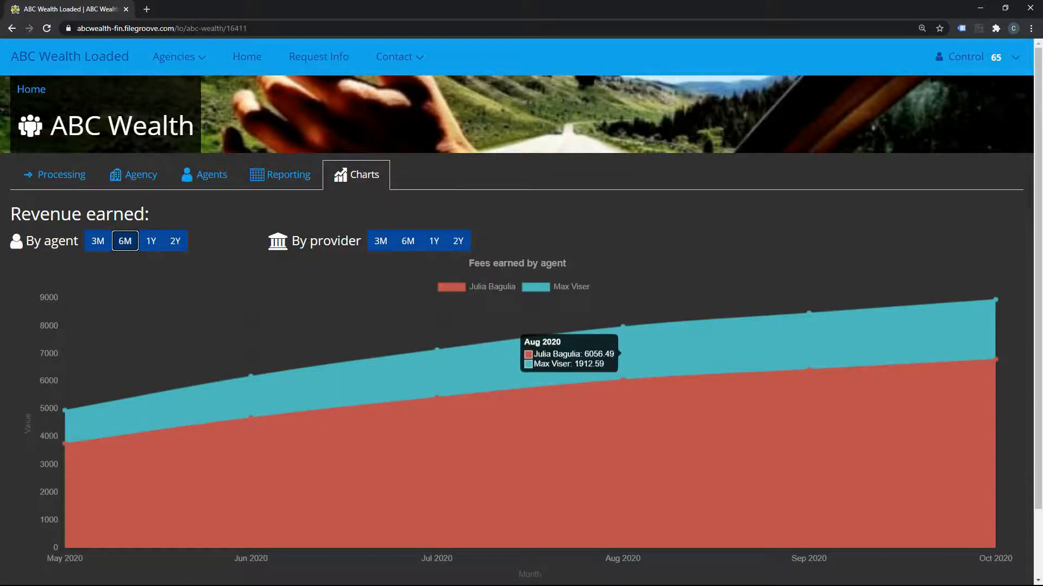
click(408, 241)
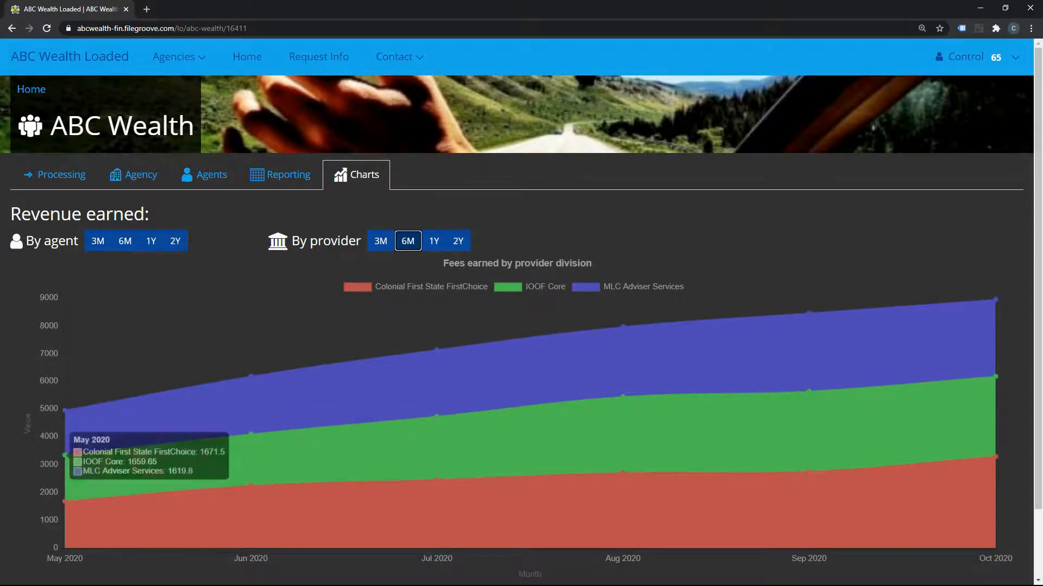
Set up a provider file upload with Colonial First State as product provider and FirstChoice as file format.
click(60, 174)
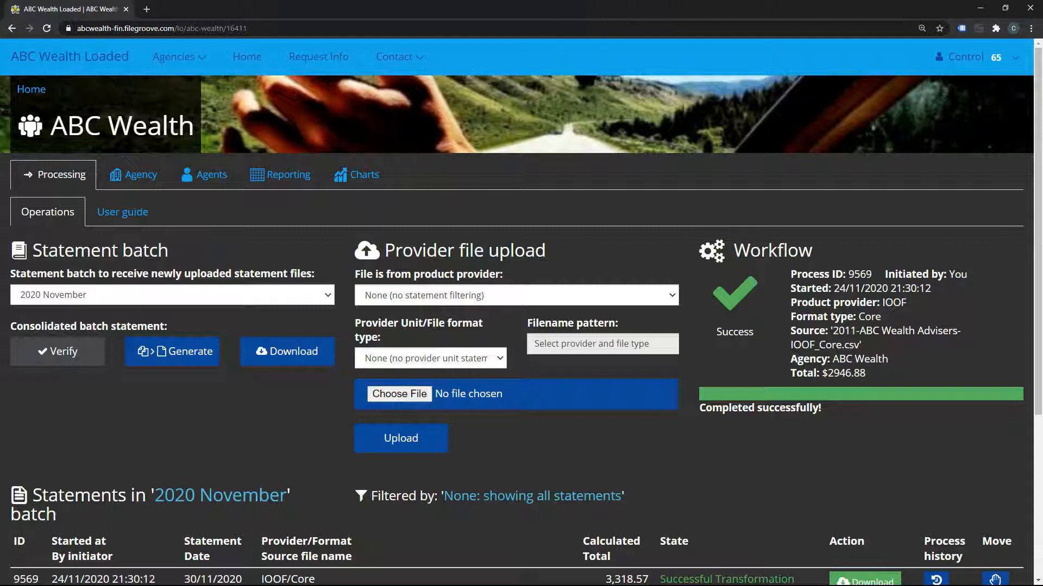
click(516, 296)
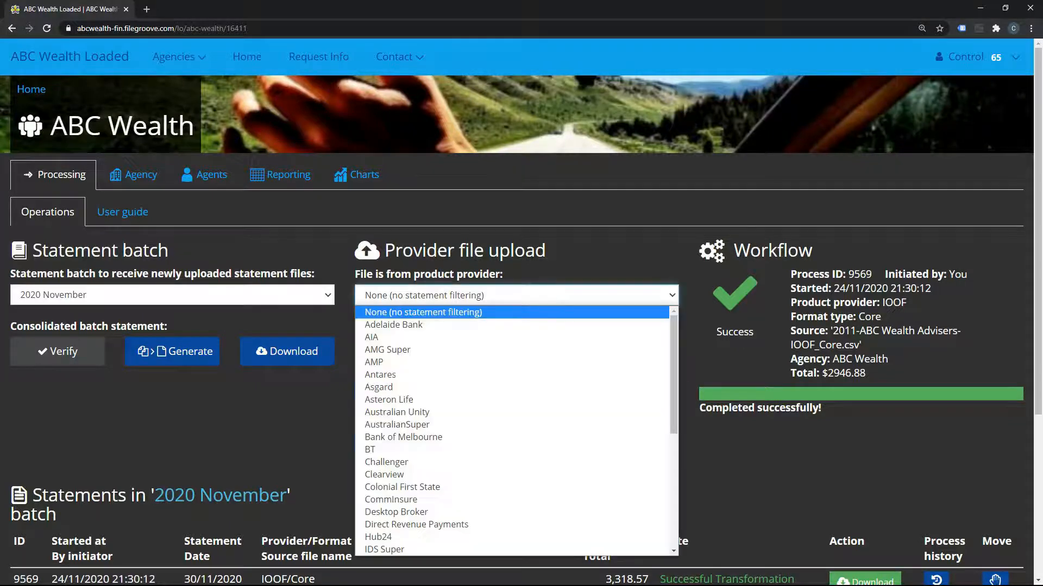
click(403, 487)
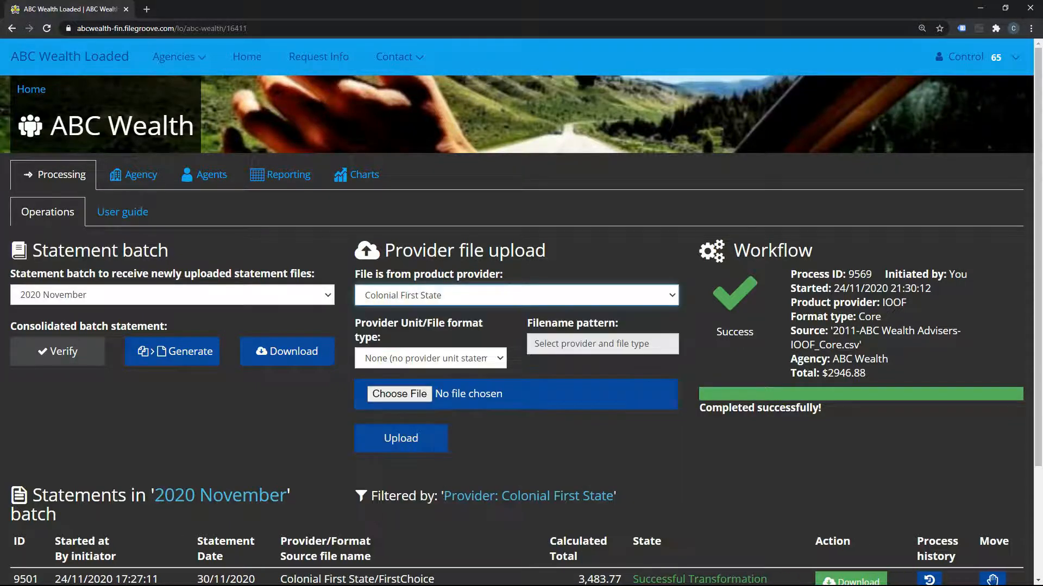
click(430, 358)
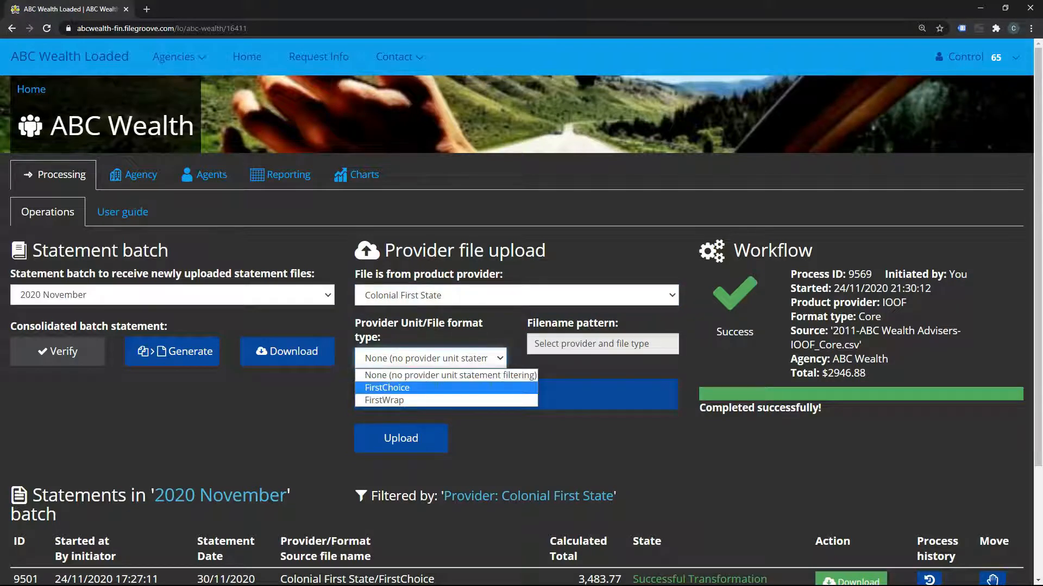
click(387, 387)
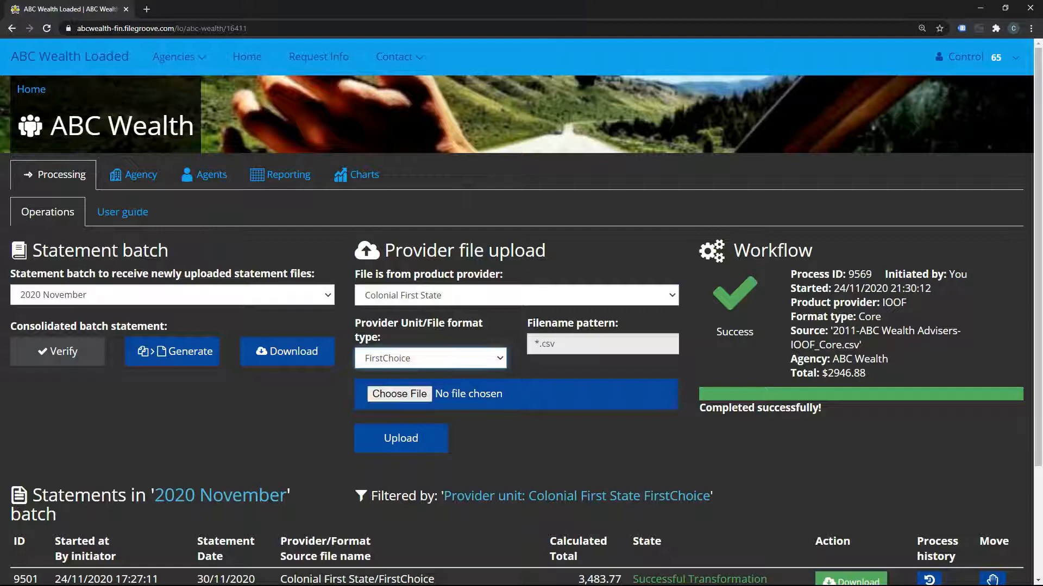
Upload 2011-ABC Wealth Advisers-CFS_Core.csv from the CFS folder under Feezily > Sample > ABC Wealth Advisers.
click(399, 393)
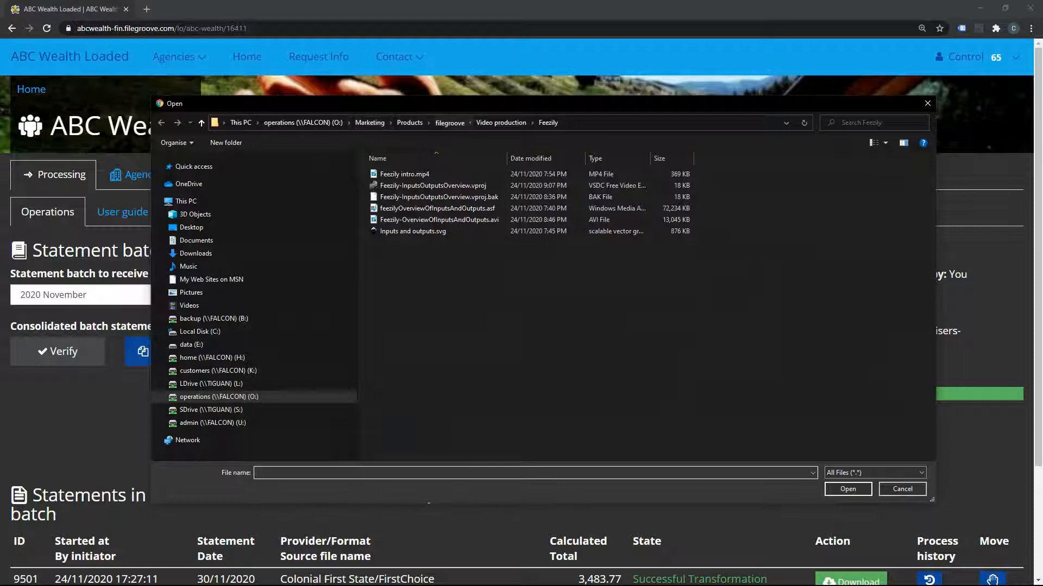
click(449, 122)
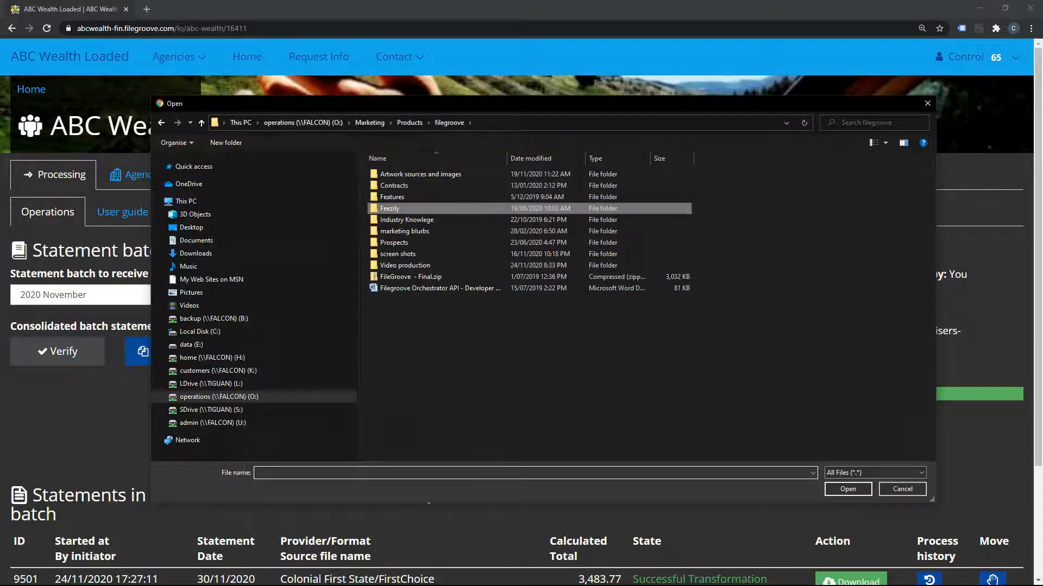
double_click(390, 208)
double_click(390, 174)
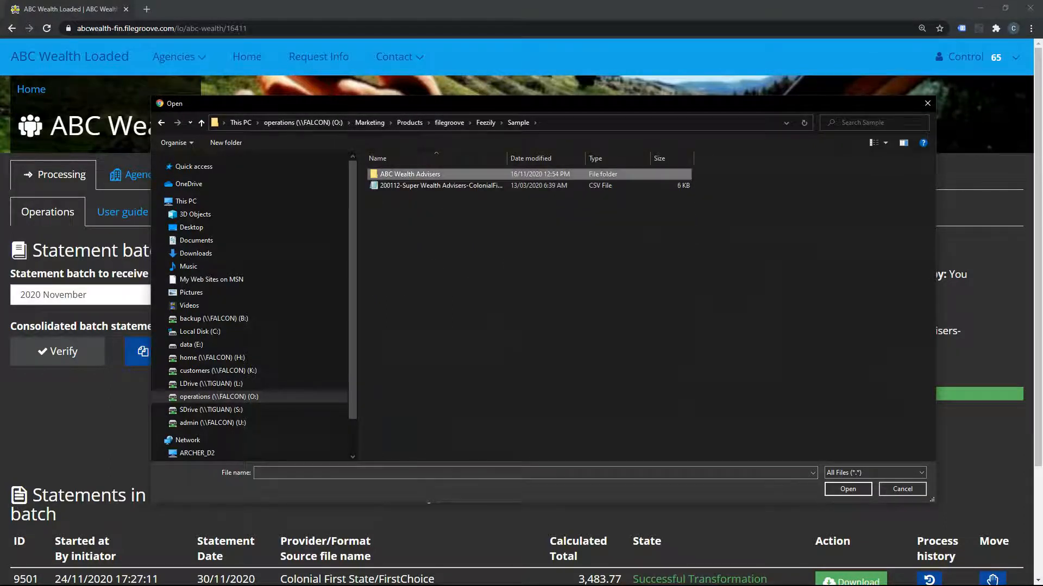
double_click(389, 174)
double_click(385, 174)
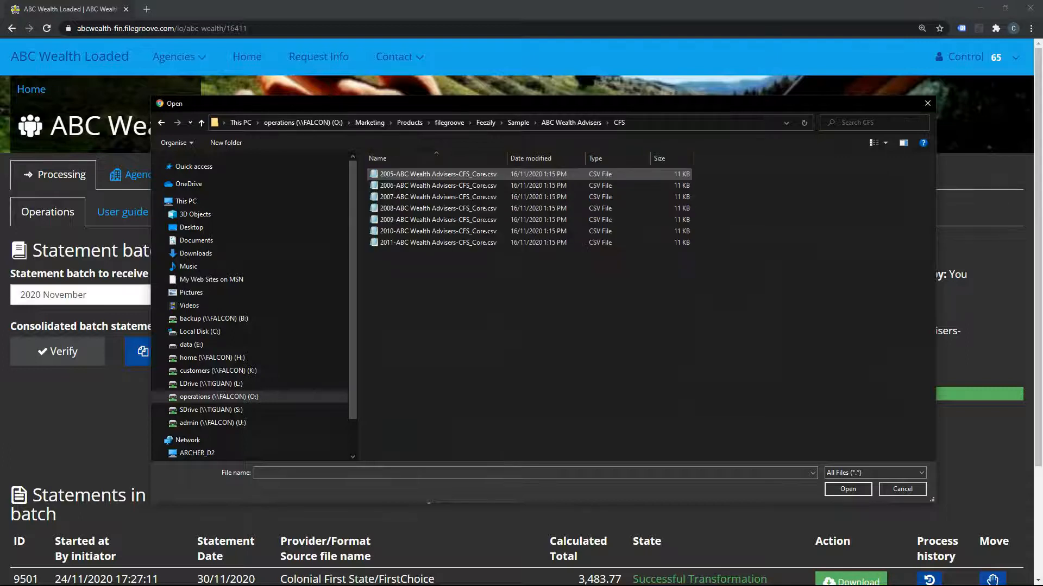
click(438, 243)
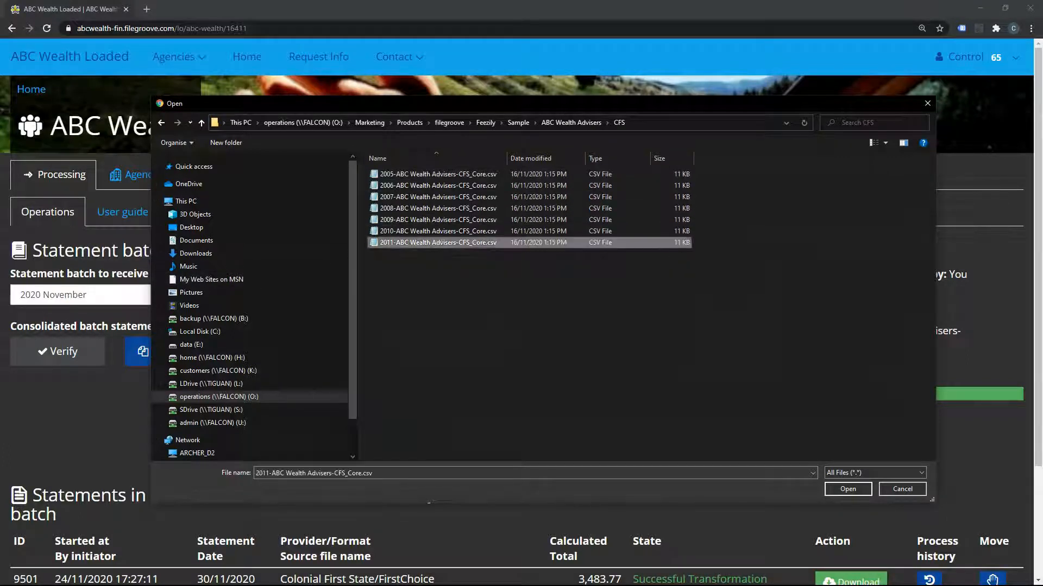
click(847, 489)
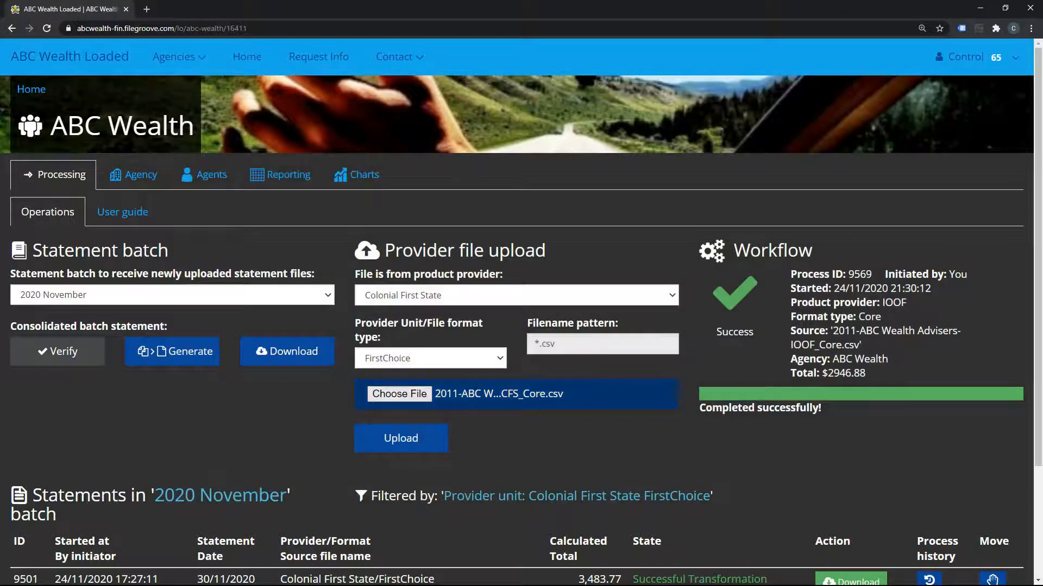
click(401, 438)
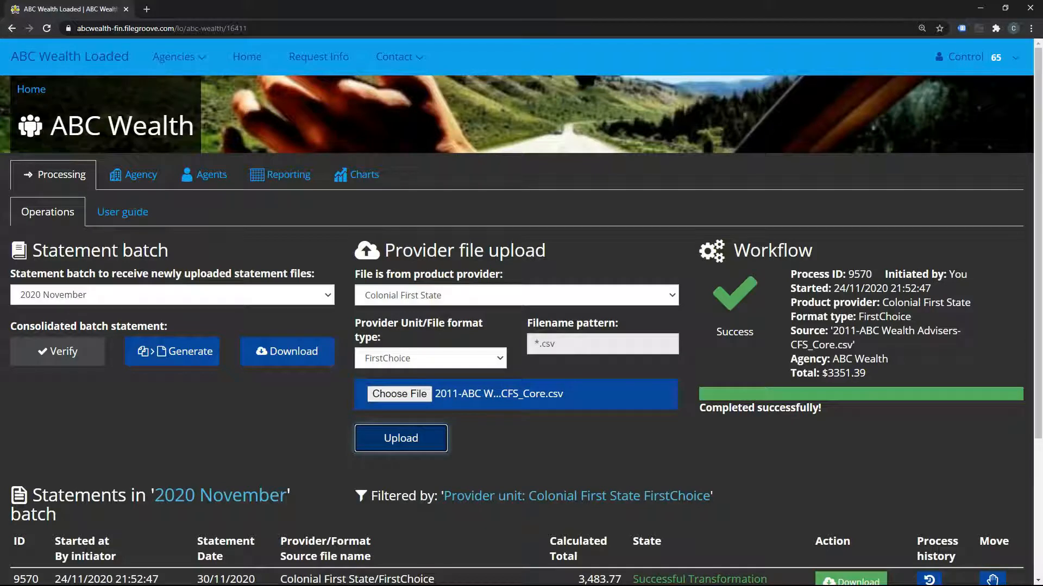
Examine the state and calculated total of the newly uploaded Colonial First State statement in the 2020 November batch.
scroll(521, 326, down, 1)
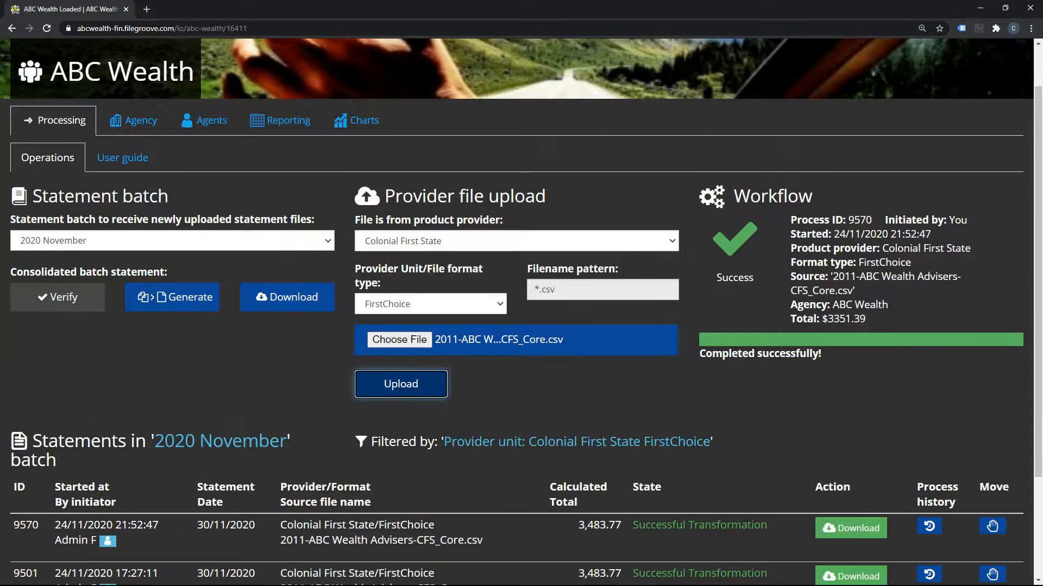
scroll(521, 326, down, 2)
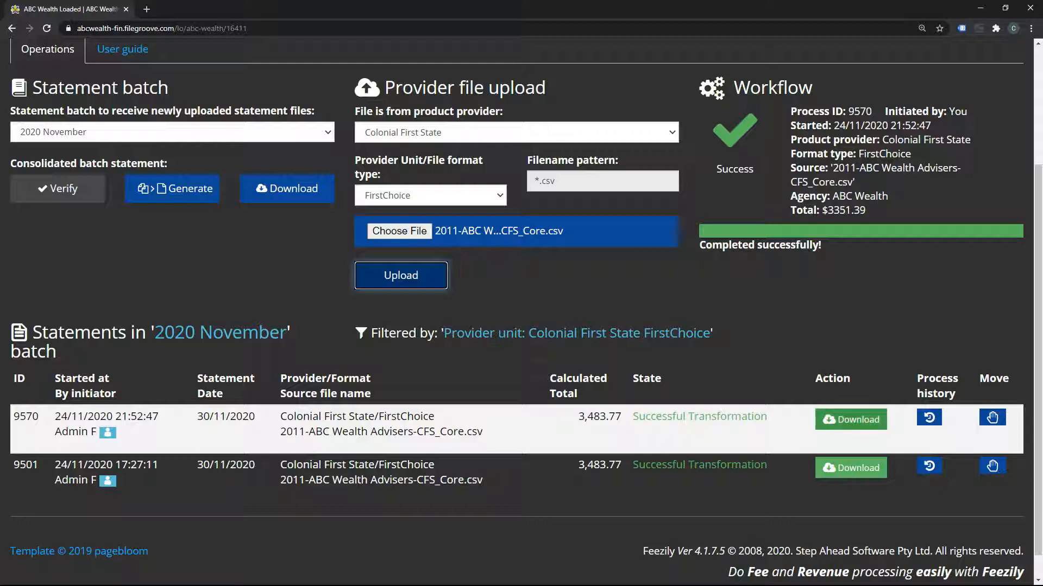
click(633, 417)
drag(632, 416, 767, 417)
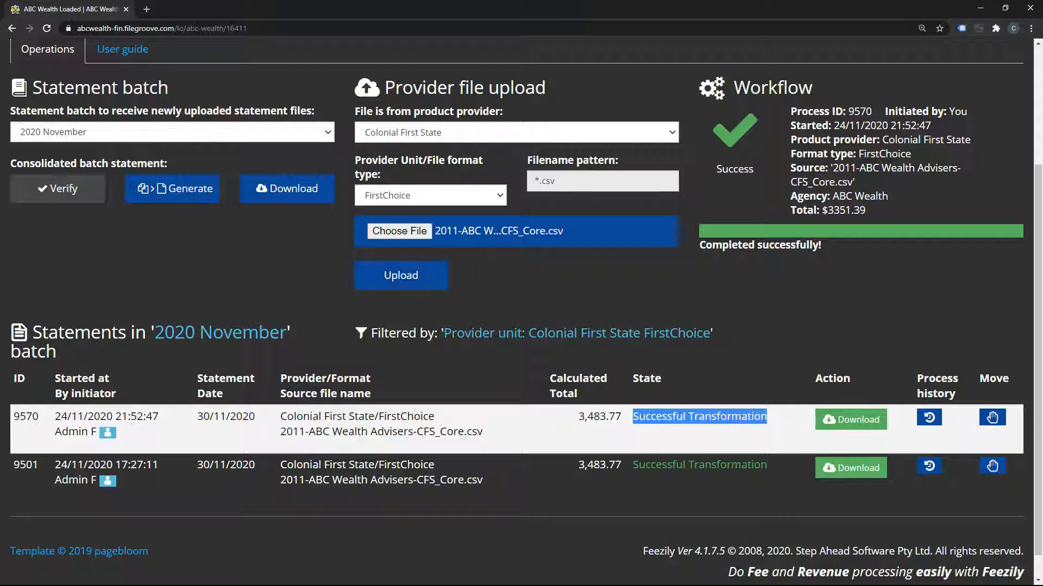
drag(578, 417, 622, 417)
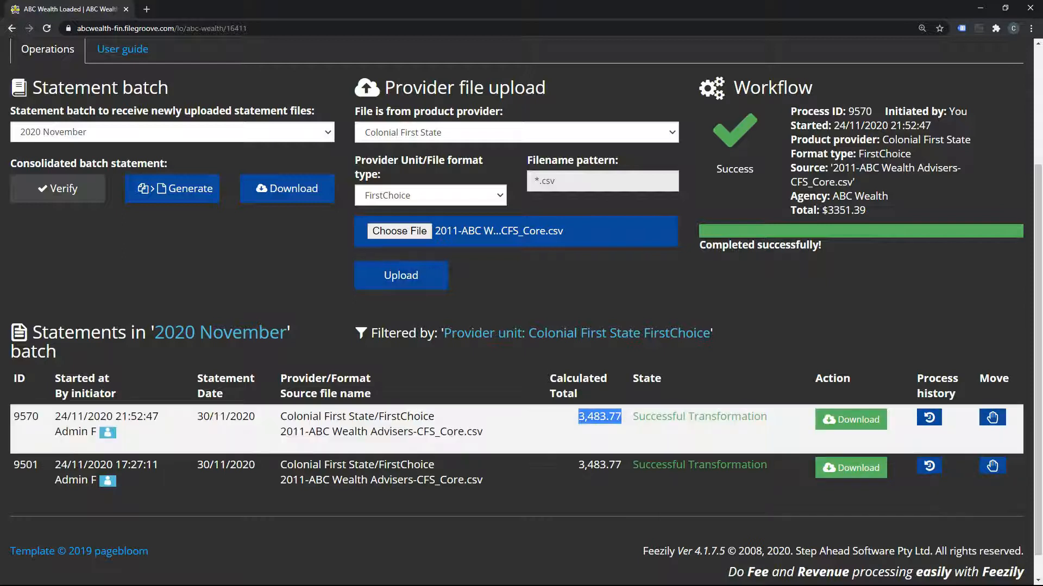
click(601, 417)
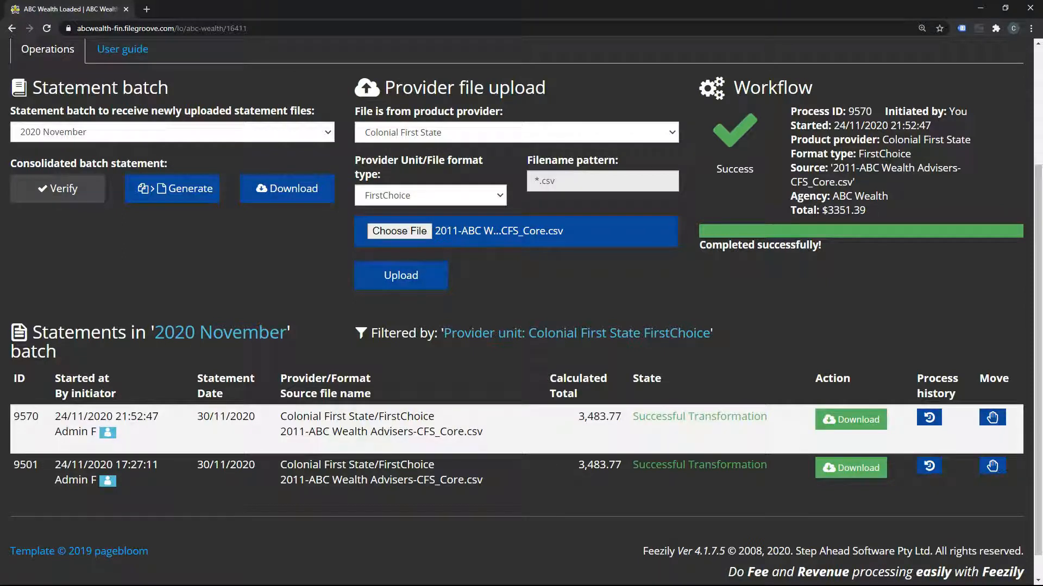
Download the transformed CSV of the newly uploaded Colonial First State statement, review all its rows and close the file.
click(850, 419)
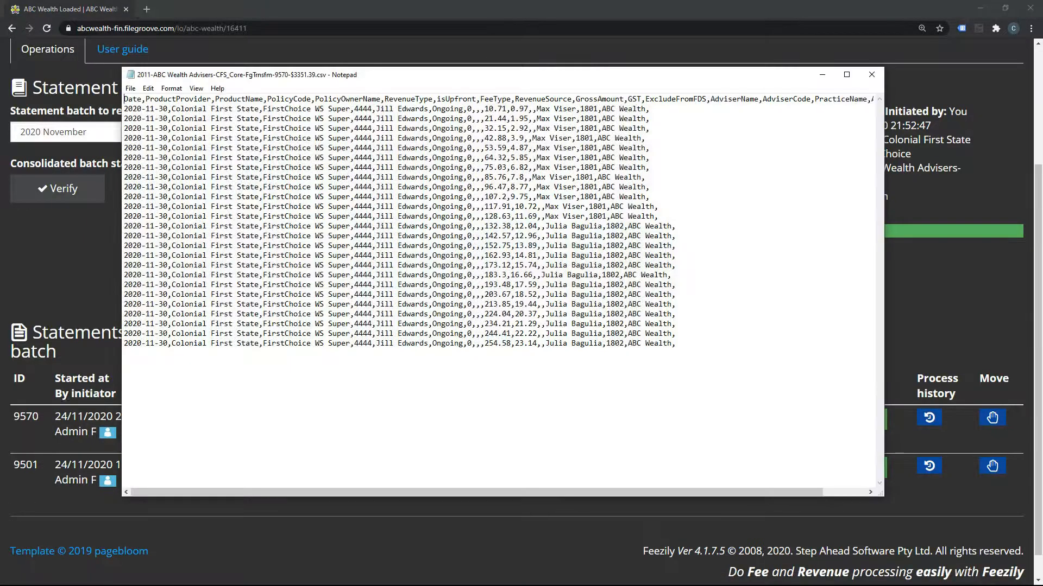
drag(124, 100, 677, 344)
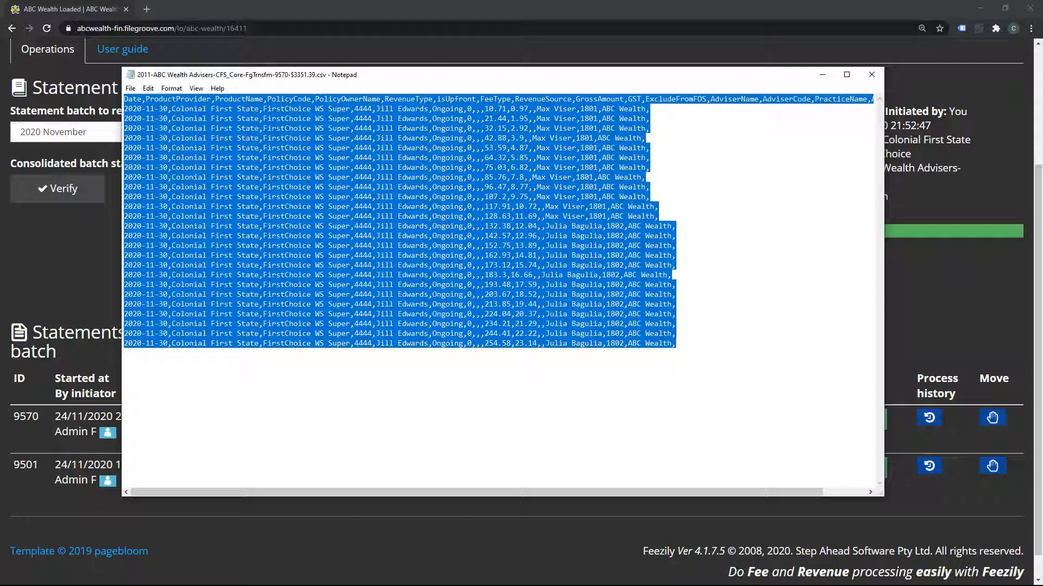
click(871, 74)
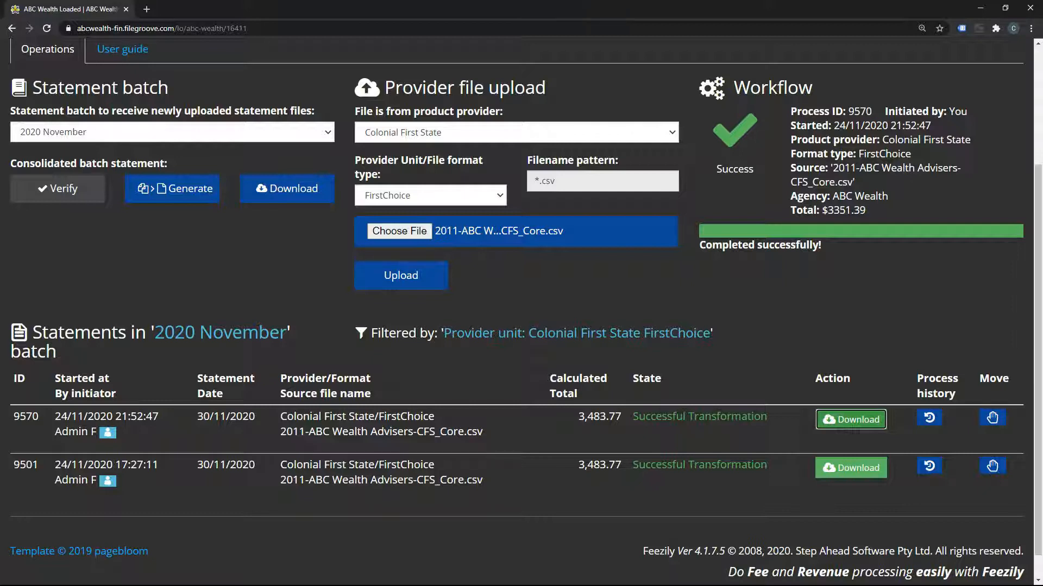
Verify the 2020 November batch for duplicate statements and correct totals, and dismiss the report.
scroll(57, 189, up, 3)
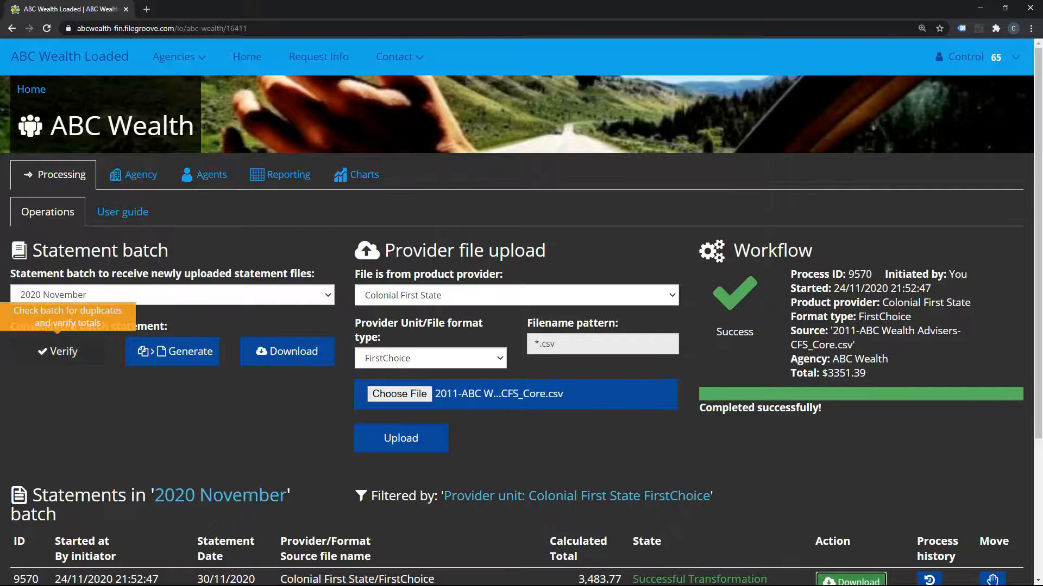
click(58, 351)
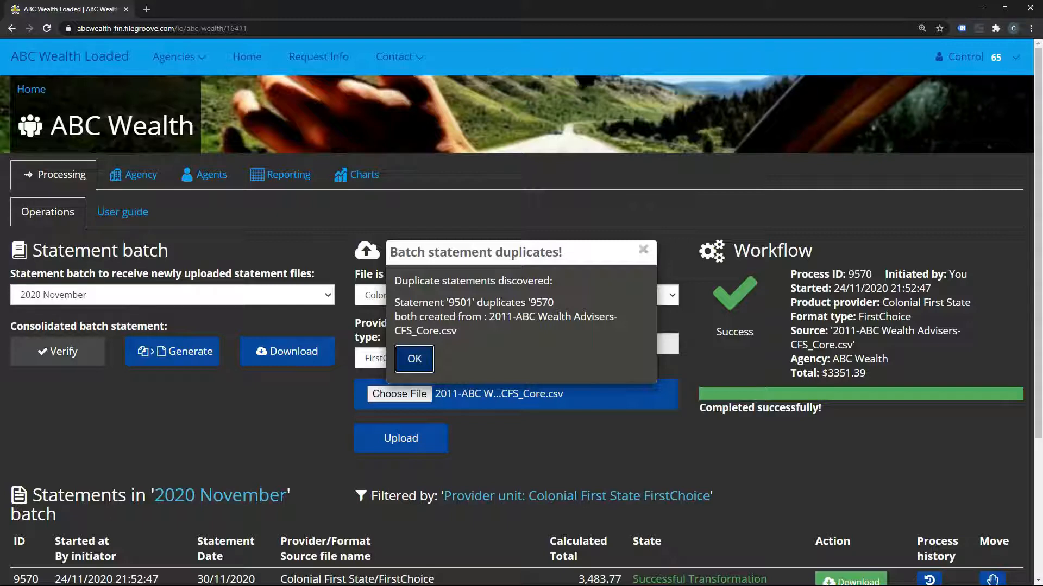
key(Return)
Move the newer duplicate statement, 9570, to the Deleted statements batch and verify the 2020 November batch again.
scroll(522, 400, down, 3)
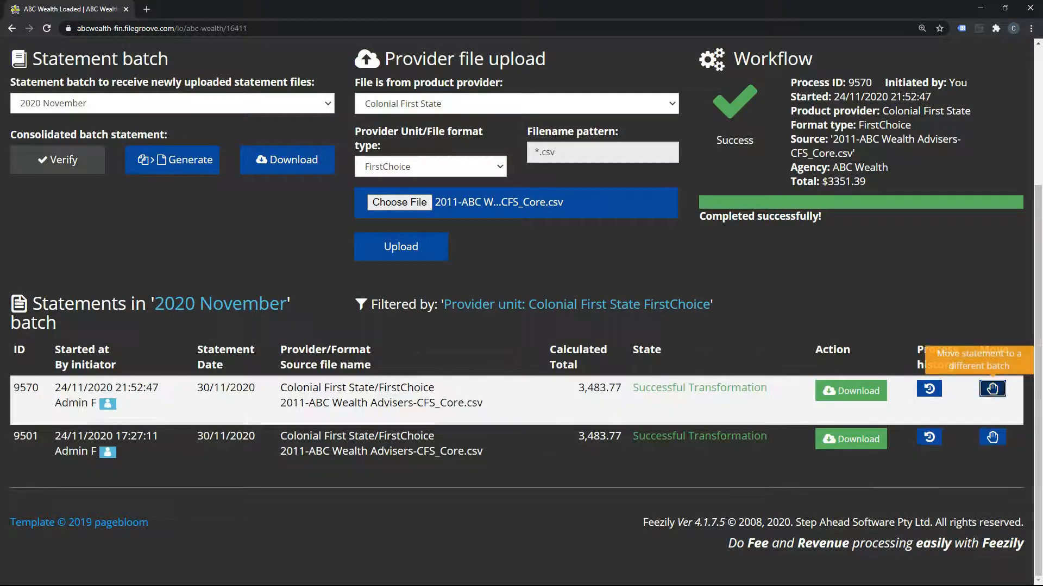
click(993, 389)
click(521, 313)
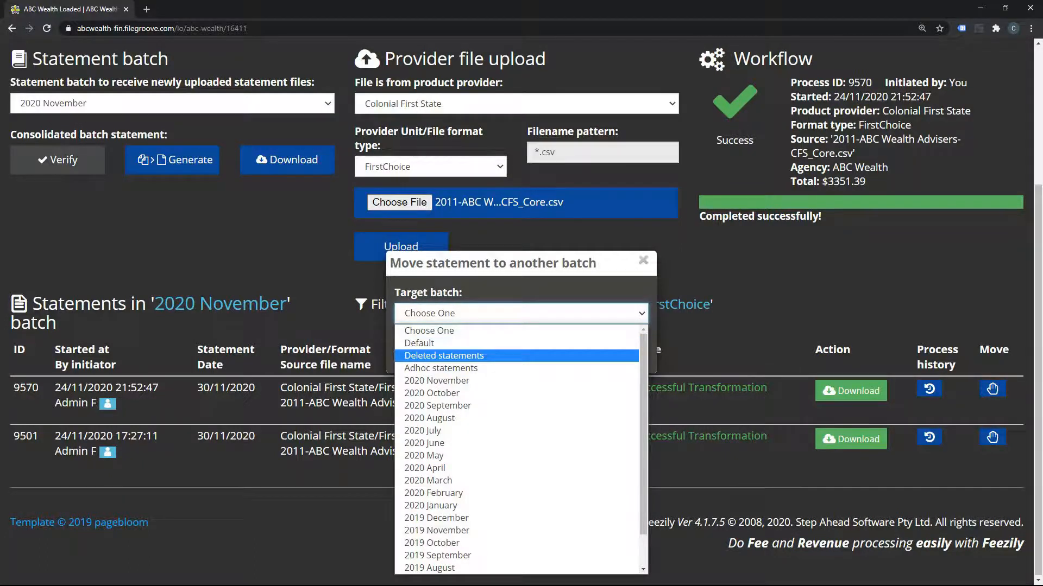
click(444, 355)
click(558, 347)
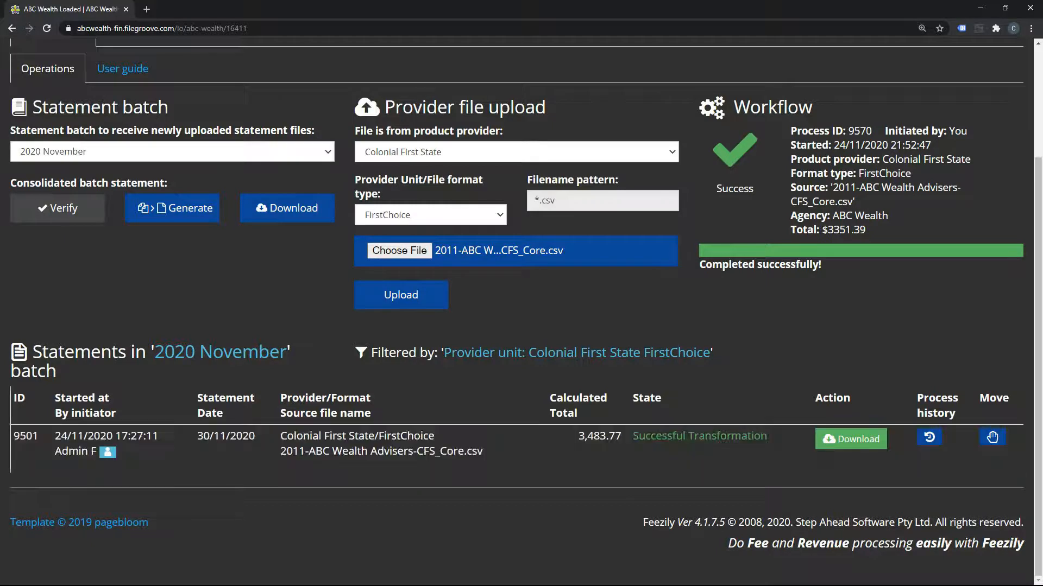
click(58, 208)
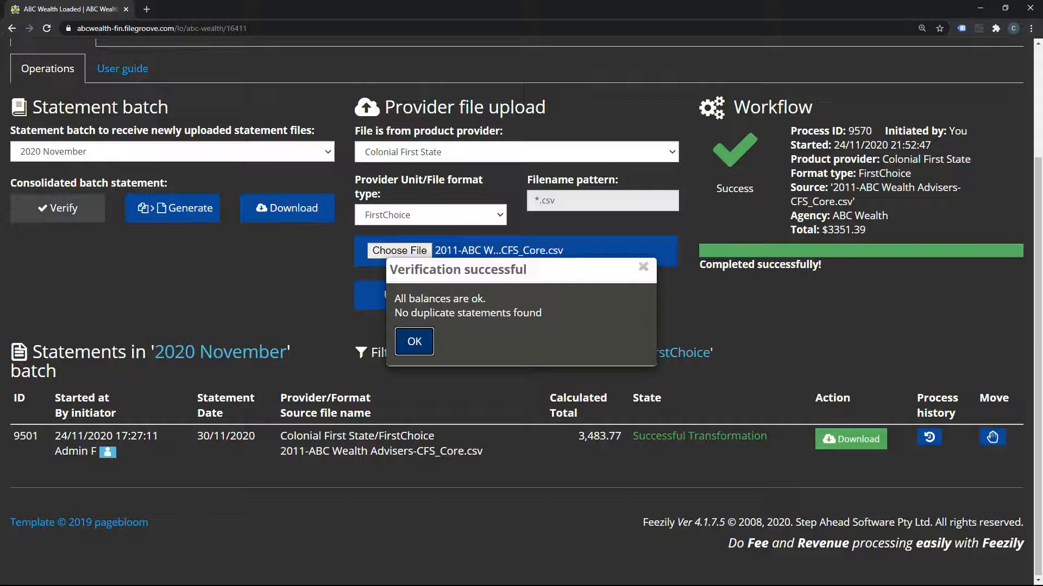
key(Return)
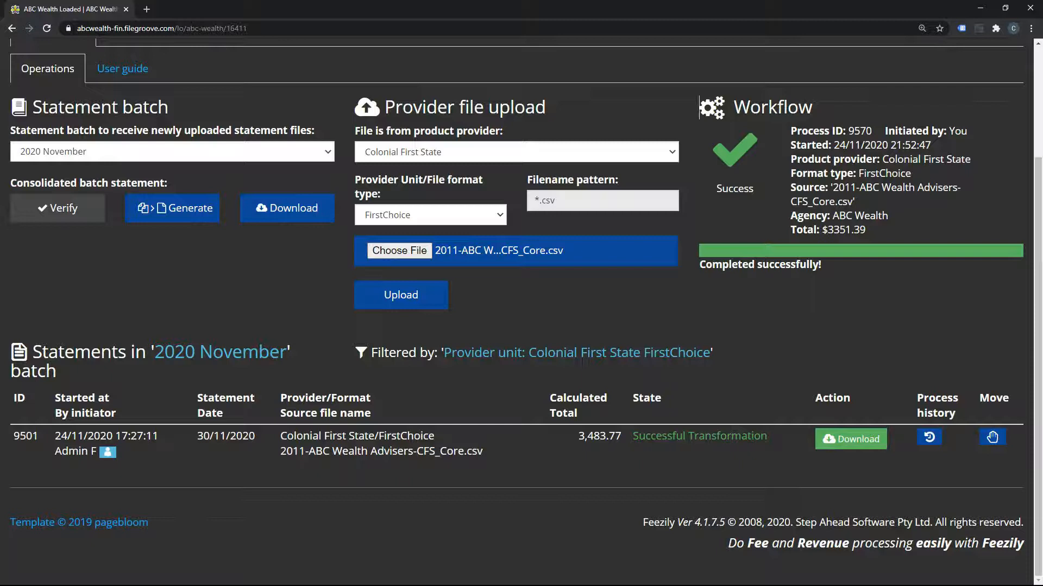
Set the product provider to None (no statement filtering) and view all statements in the 2020 November batch.
click(516, 152)
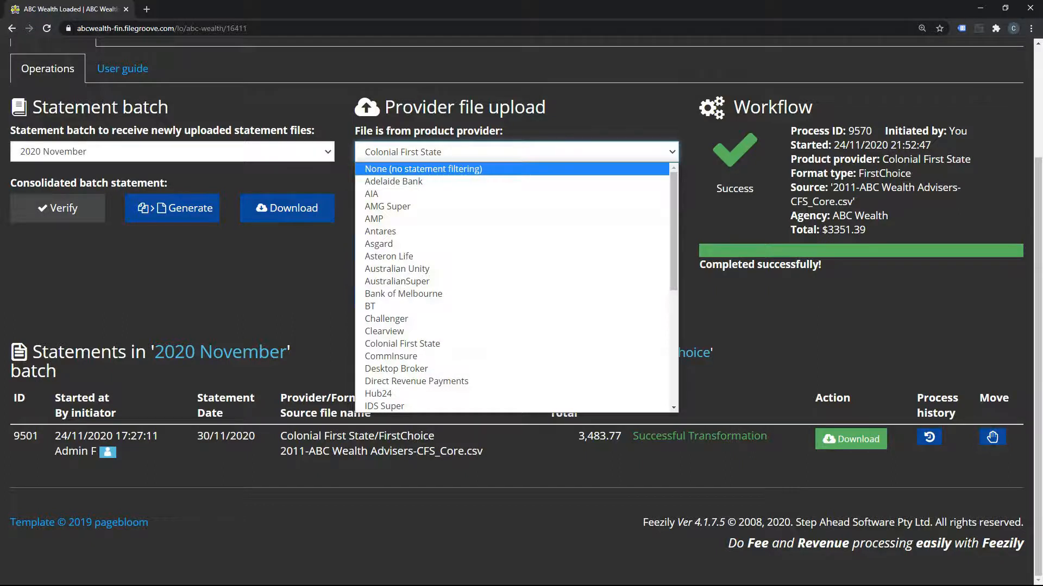
key(Return)
scroll(395, 361, down, 3)
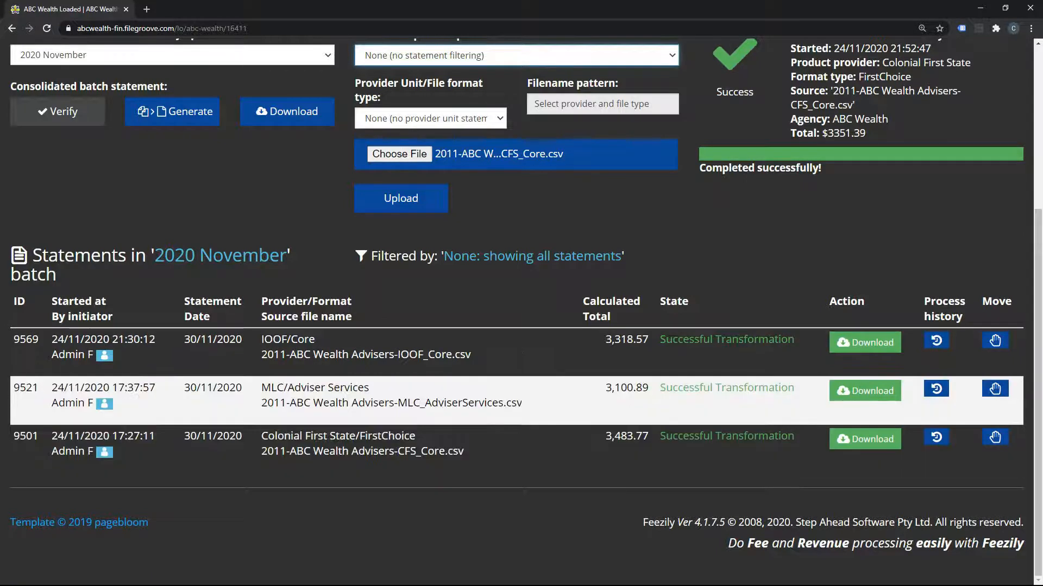
Generate the consolidated batch statement for 2020 November and download it.
scroll(521, 304, up, 2)
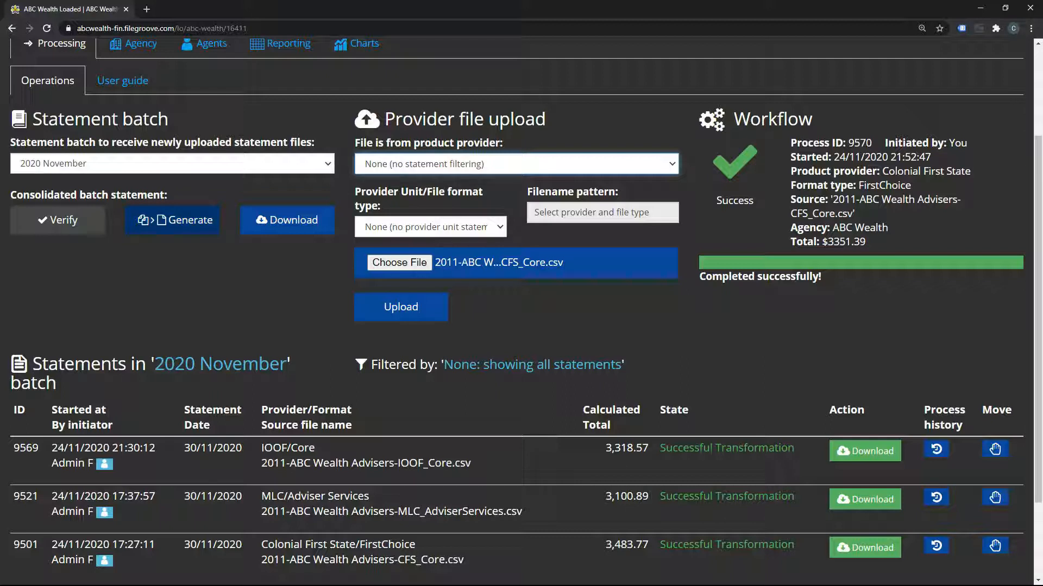
click(172, 220)
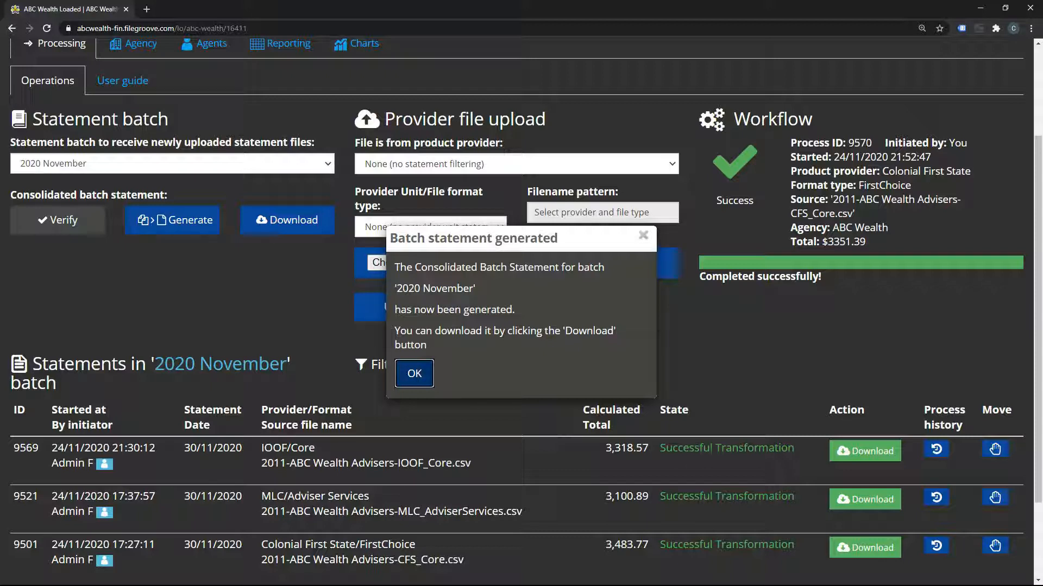
key(Return)
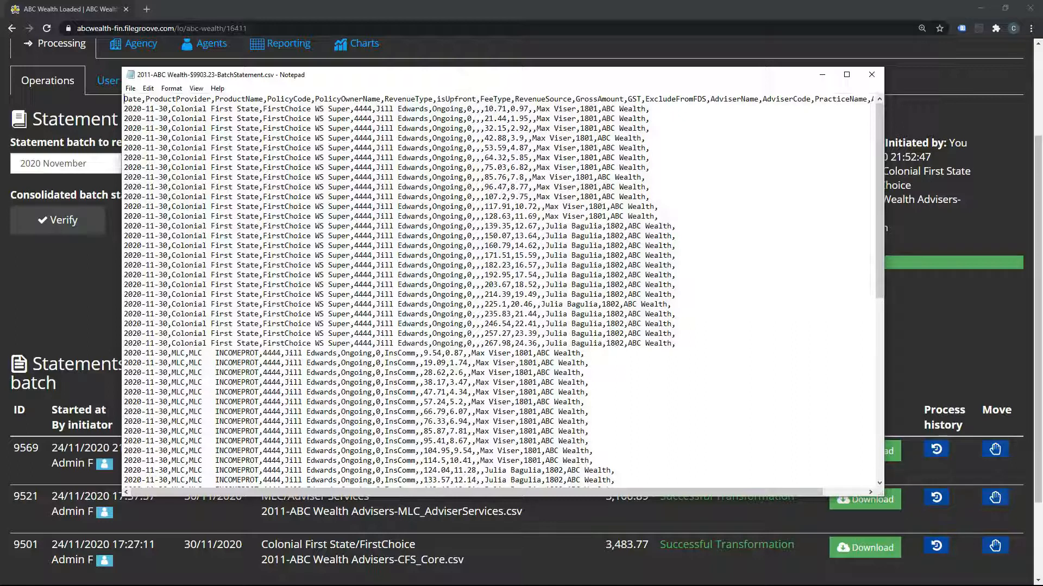
Review the downloaded consolidated batch statement across all providers from start to end, and close the file.
scroll(500, 293, down, 12)
scroll(500, 293, up, 13)
scroll(499, 294, down, 11)
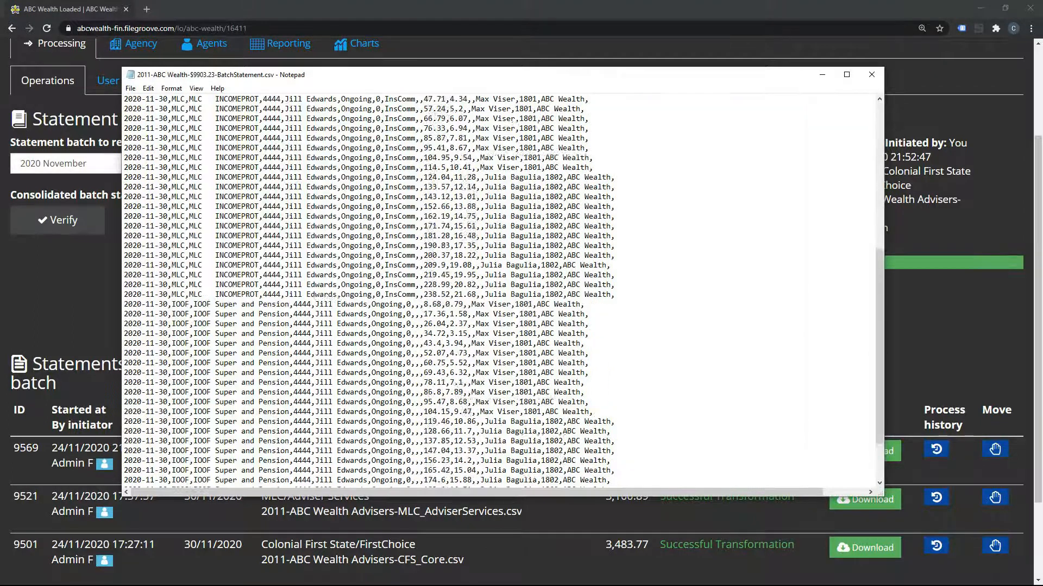
scroll(500, 293, up, 9)
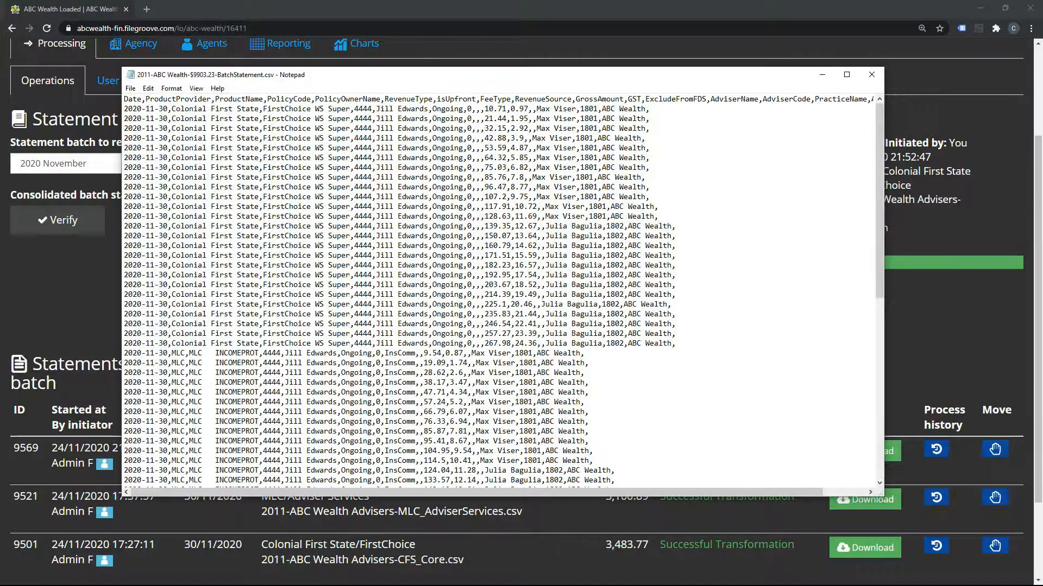
scroll(499, 293, down, 12)
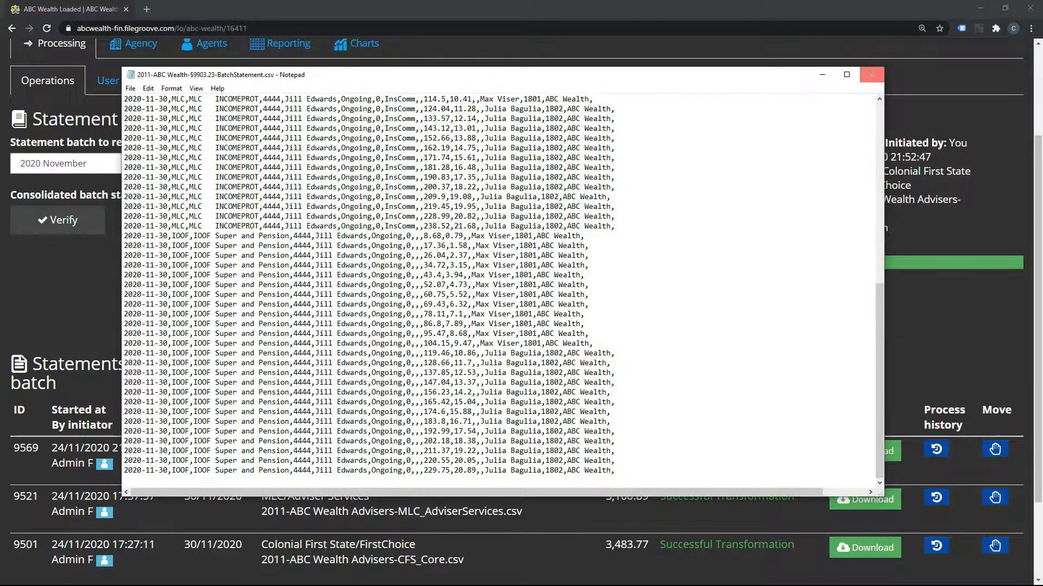
click(871, 74)
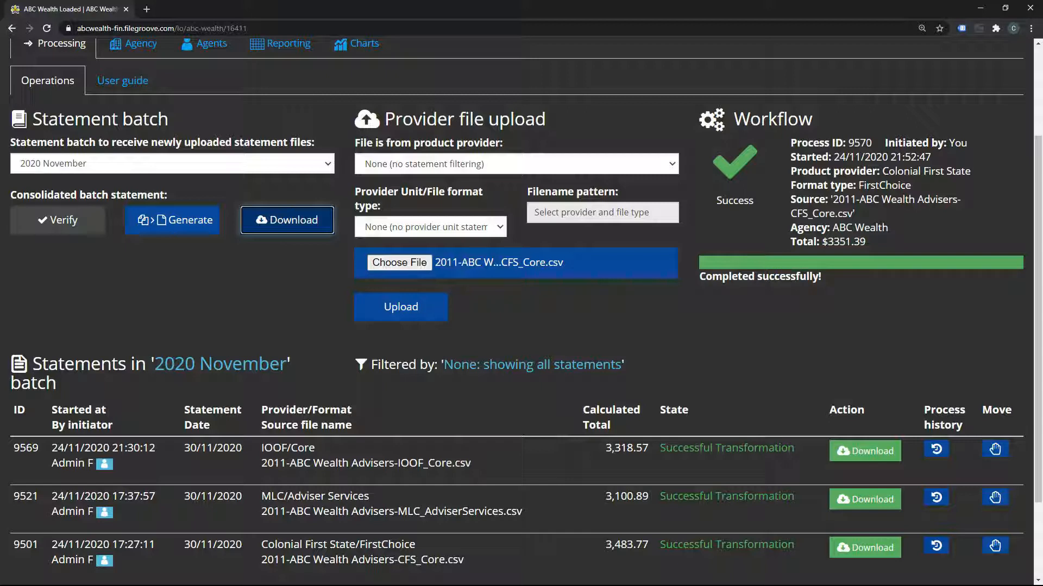
View the list of available agencies.
scroll(290, 500, up, 3)
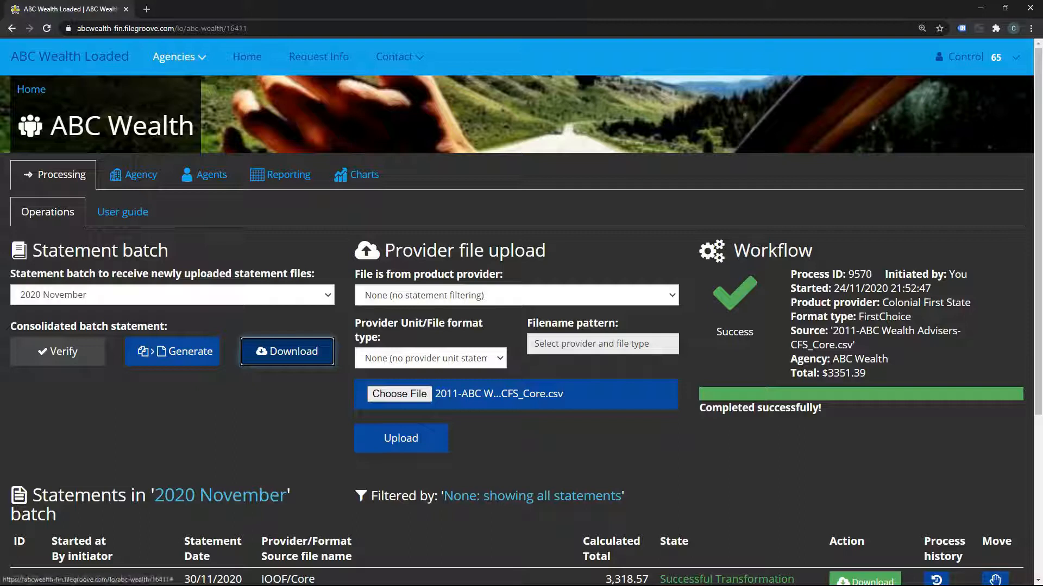
click(179, 56)
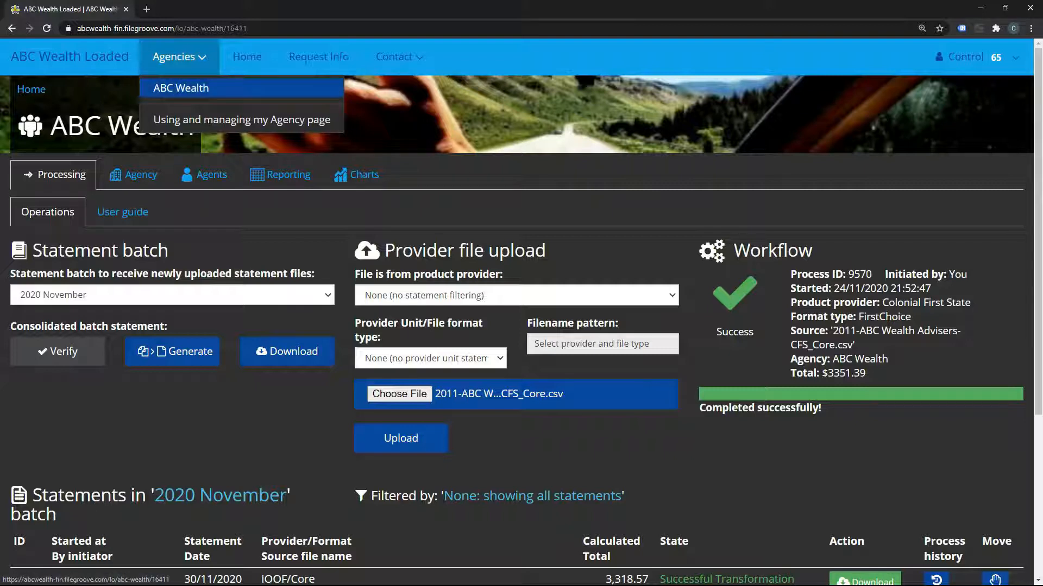
click(179, 57)
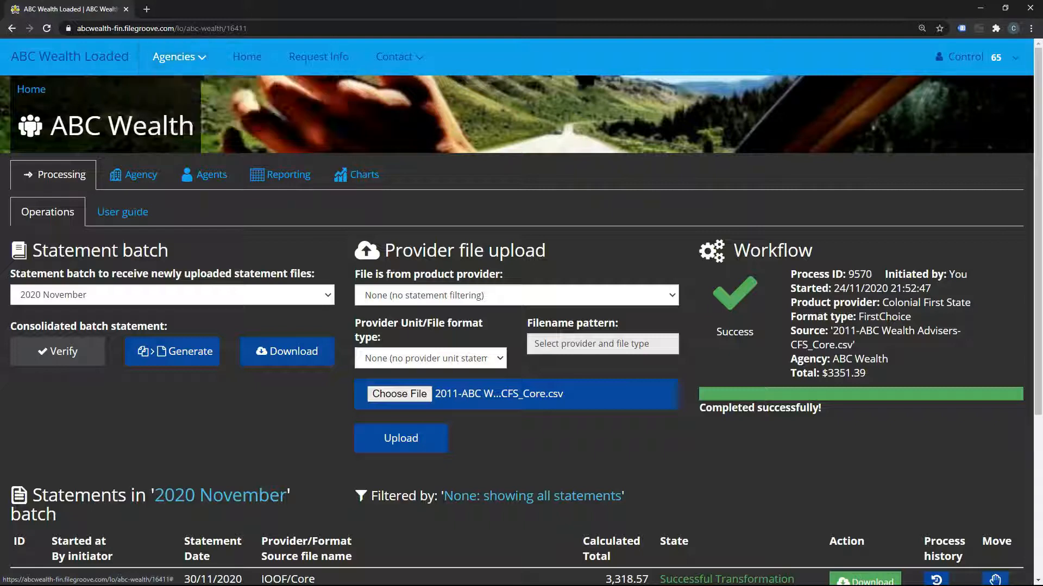
click(179, 57)
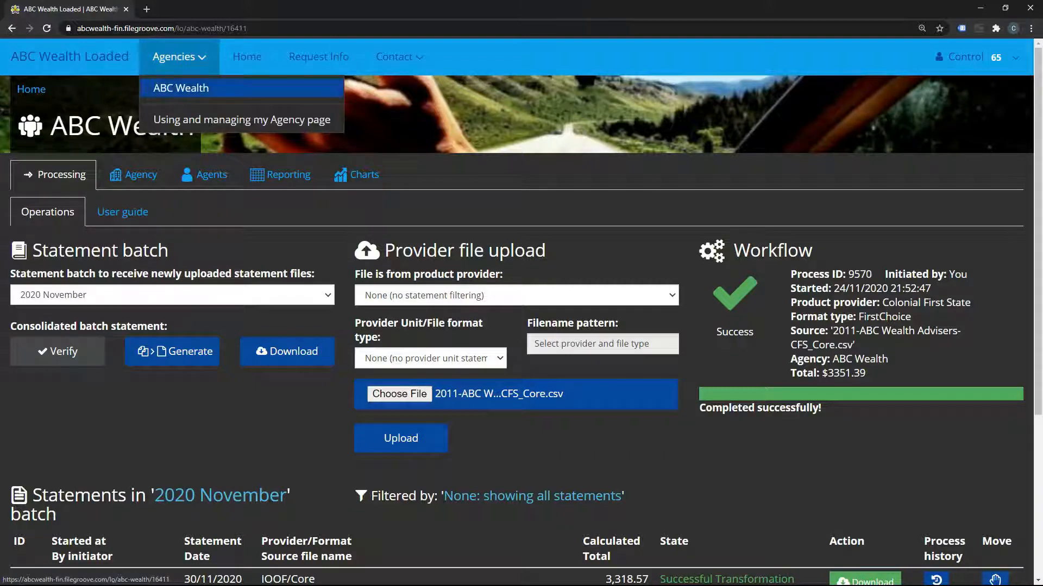